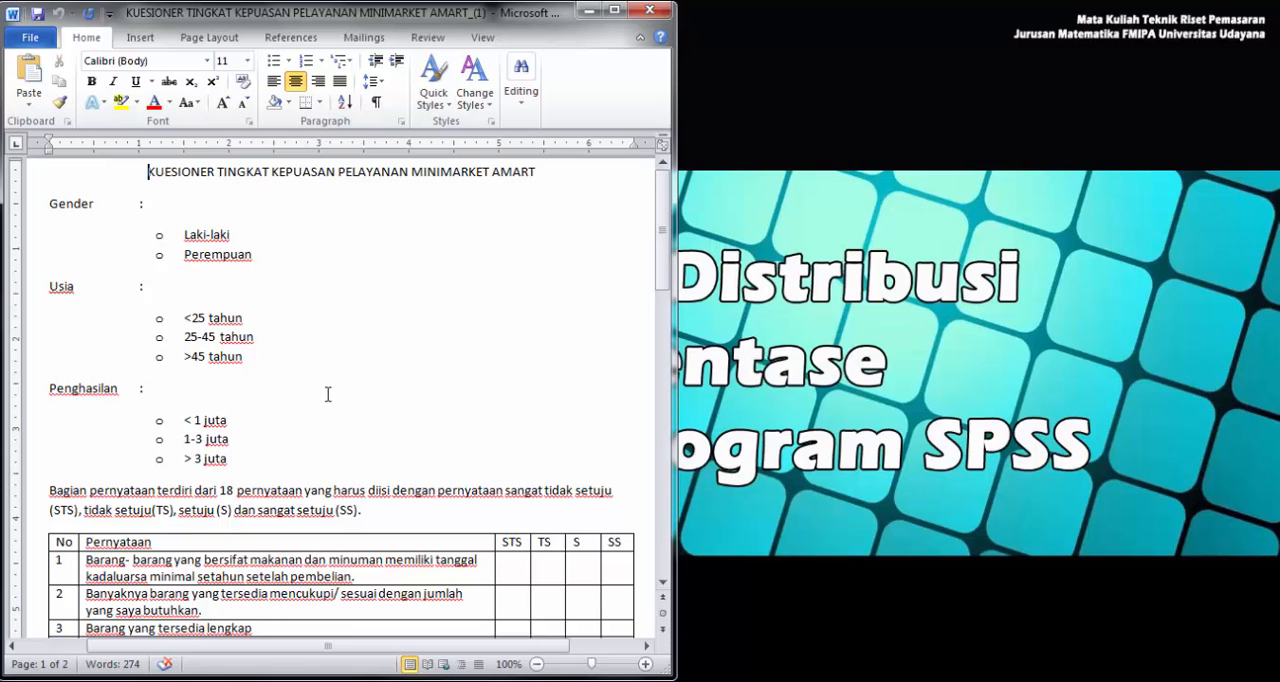
# - Review the minimarket questionnaire's respondent profile questions and statement table in Word, and minimize the document
pyautogui.scroll(-4, 327, 394)
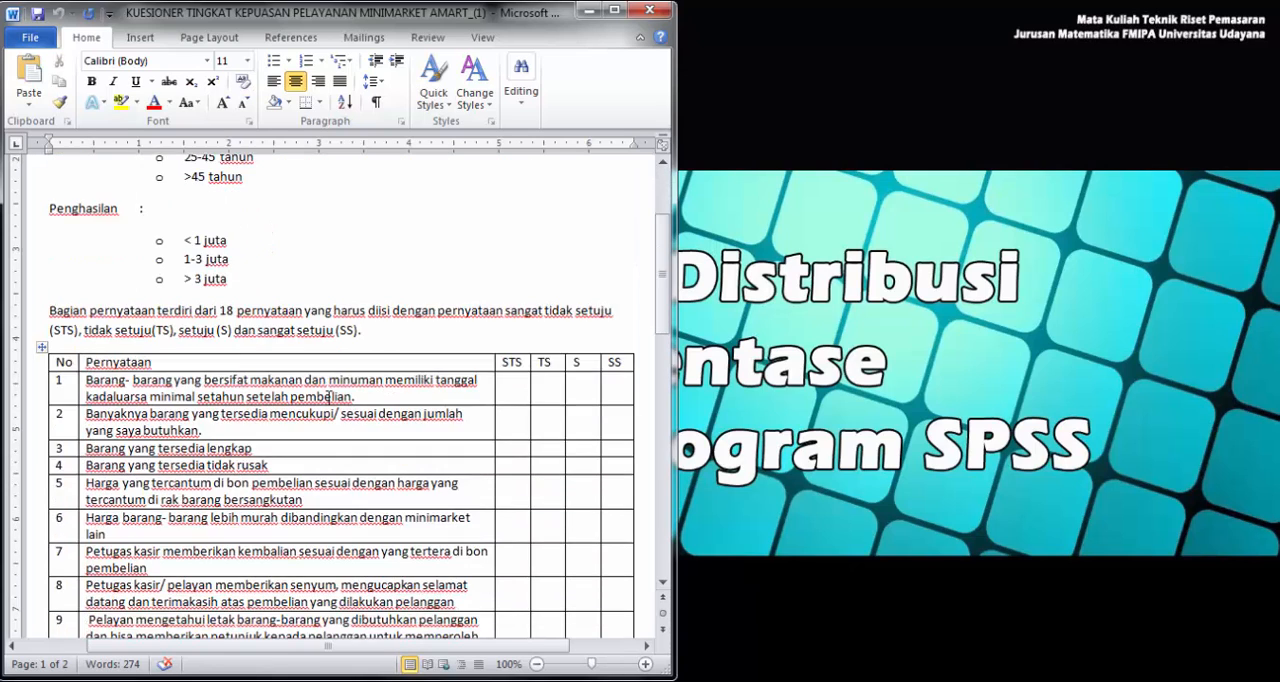
pyautogui.scroll(-3, 327, 397)
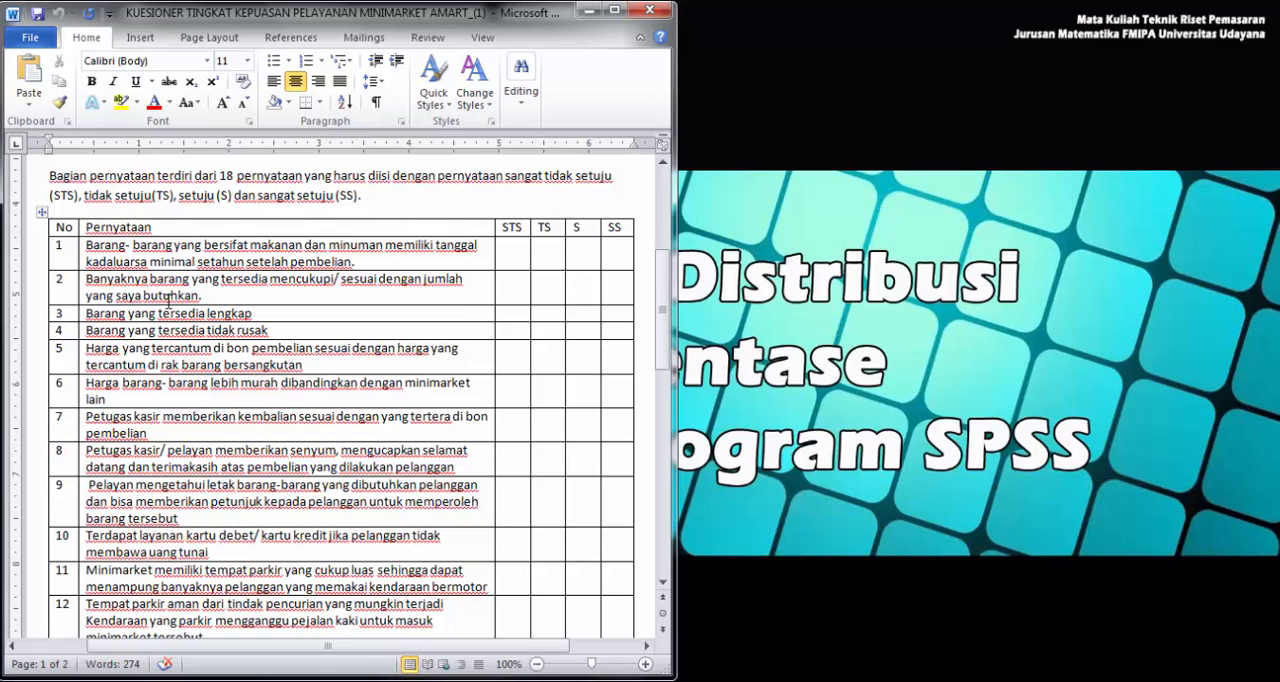
pyautogui.scroll(-1, 191, 313)
pyautogui.scroll(-5, 167, 303)
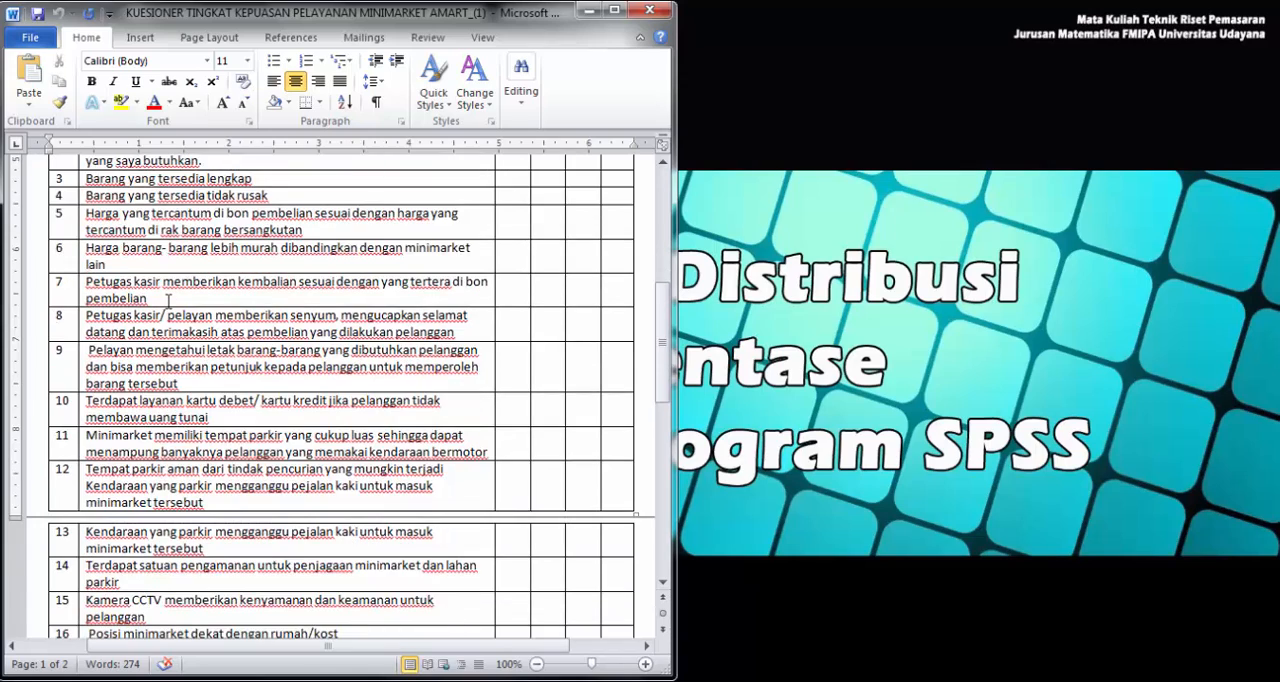
pyautogui.scroll(7, 170, 300)
pyautogui.scroll(5, 170, 300)
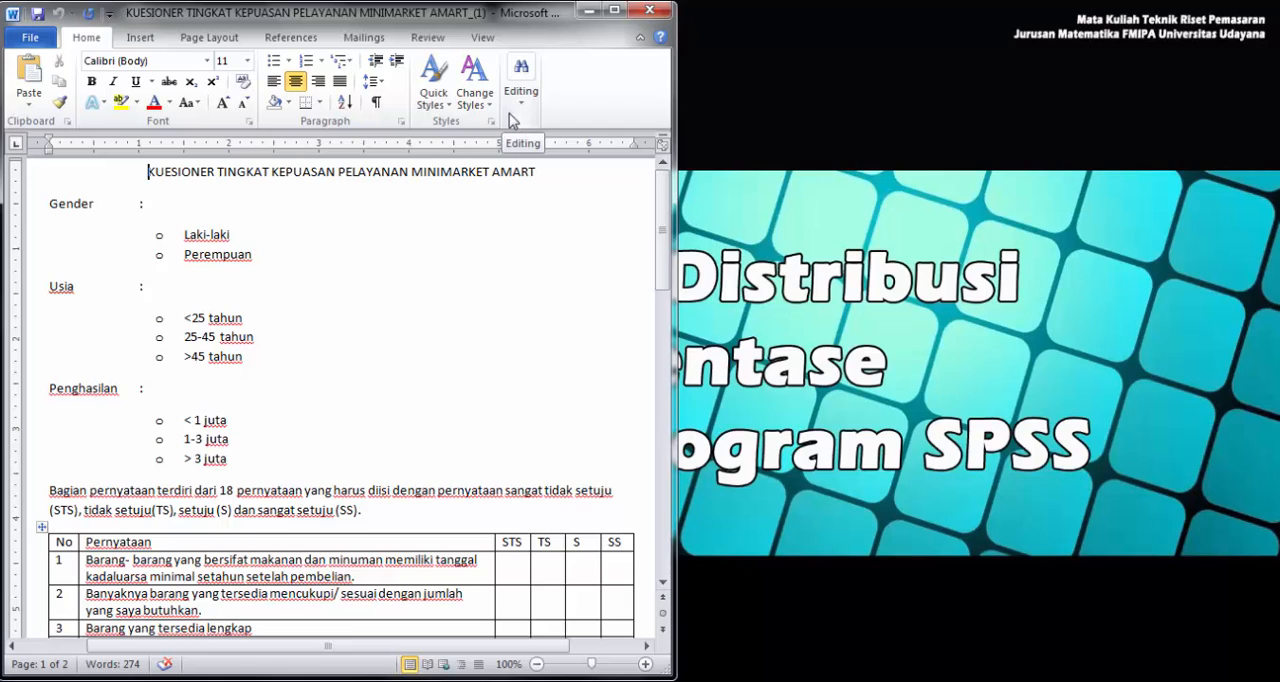
pyautogui.click(588, 11)
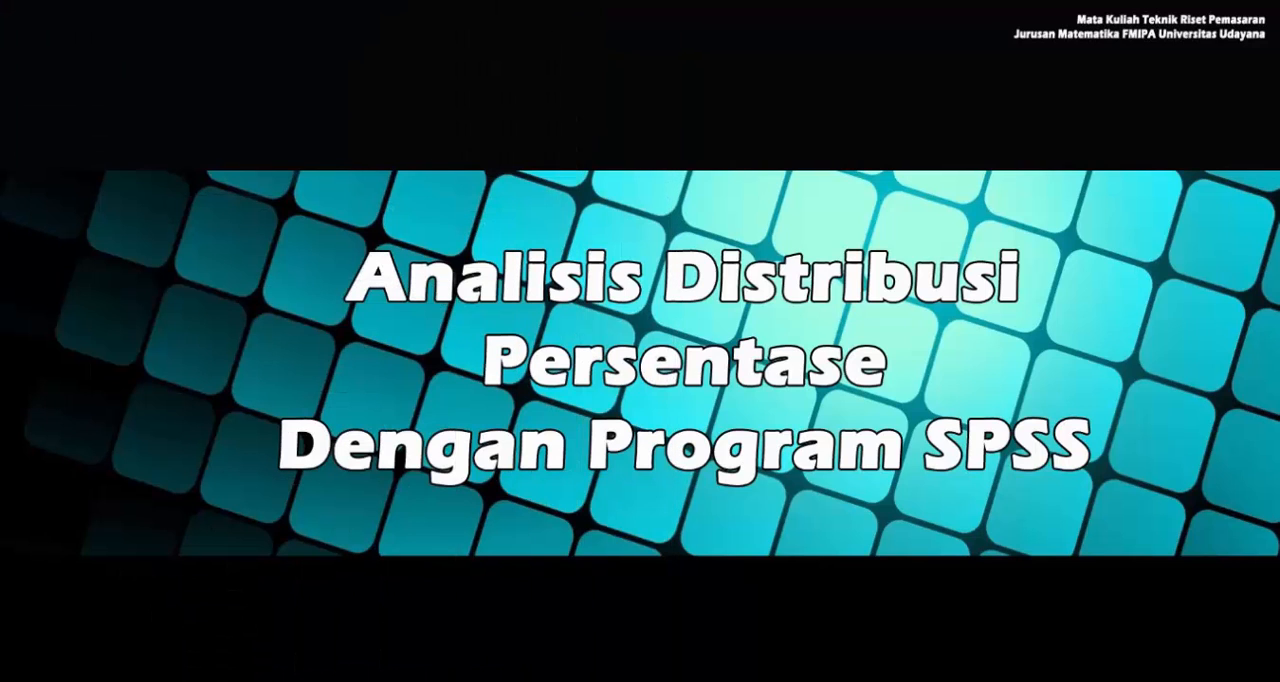
# - Switch to the trp workbook in Excel, maximize it and look over the survey response columns
pyautogui.click(215, 620)
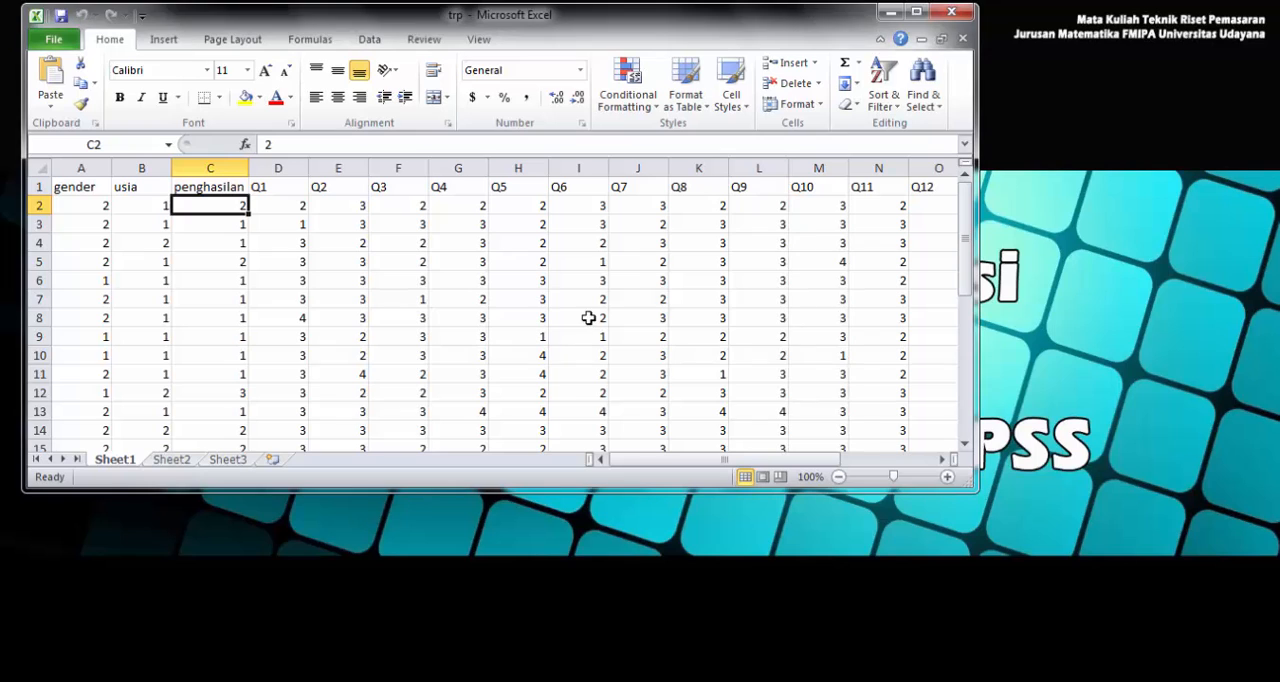
pyautogui.click(918, 14)
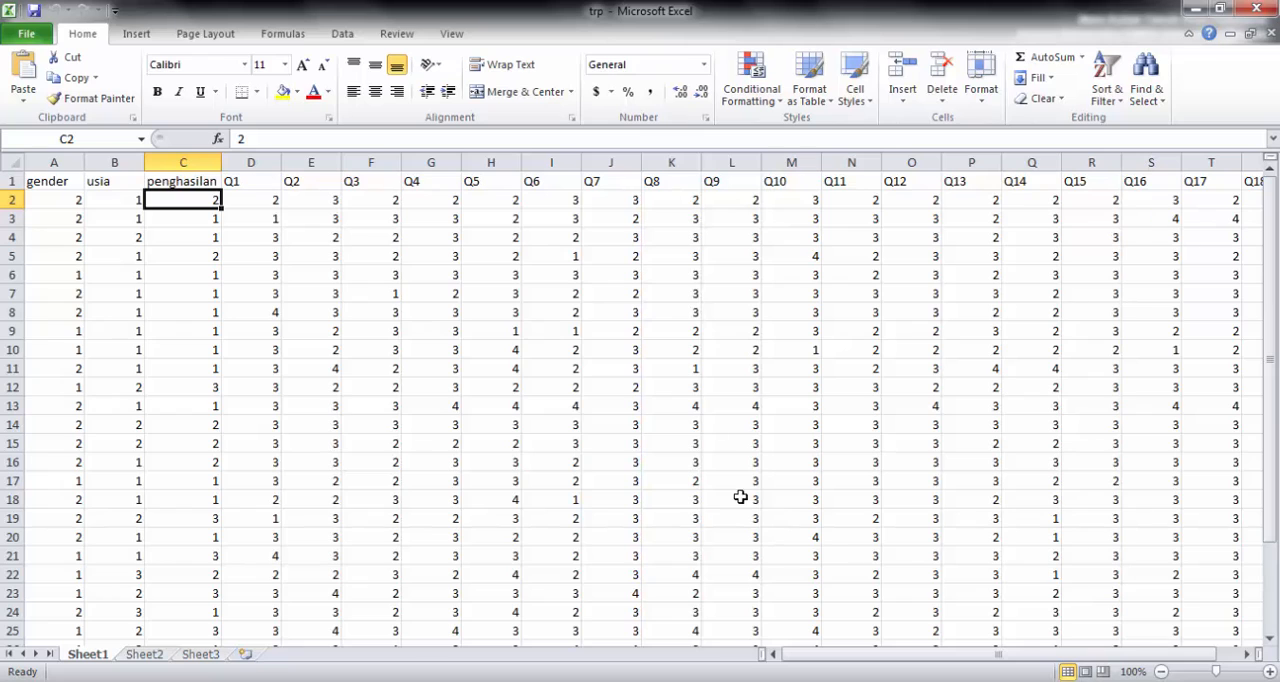
pyautogui.moveTo(846, 655); pyautogui.dragTo(812, 656)
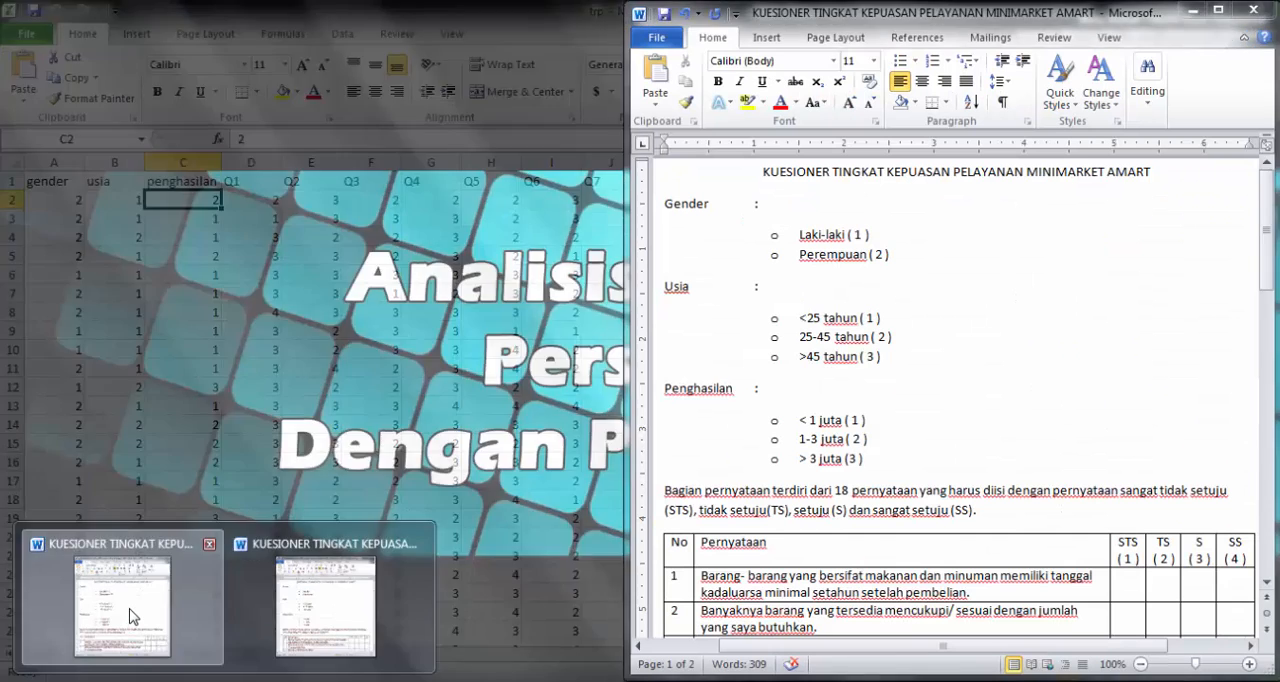
# - Check the numeric answer codes in the coded Word questionnaire against the Excel data, and minimize the document
pyautogui.click(134, 622)
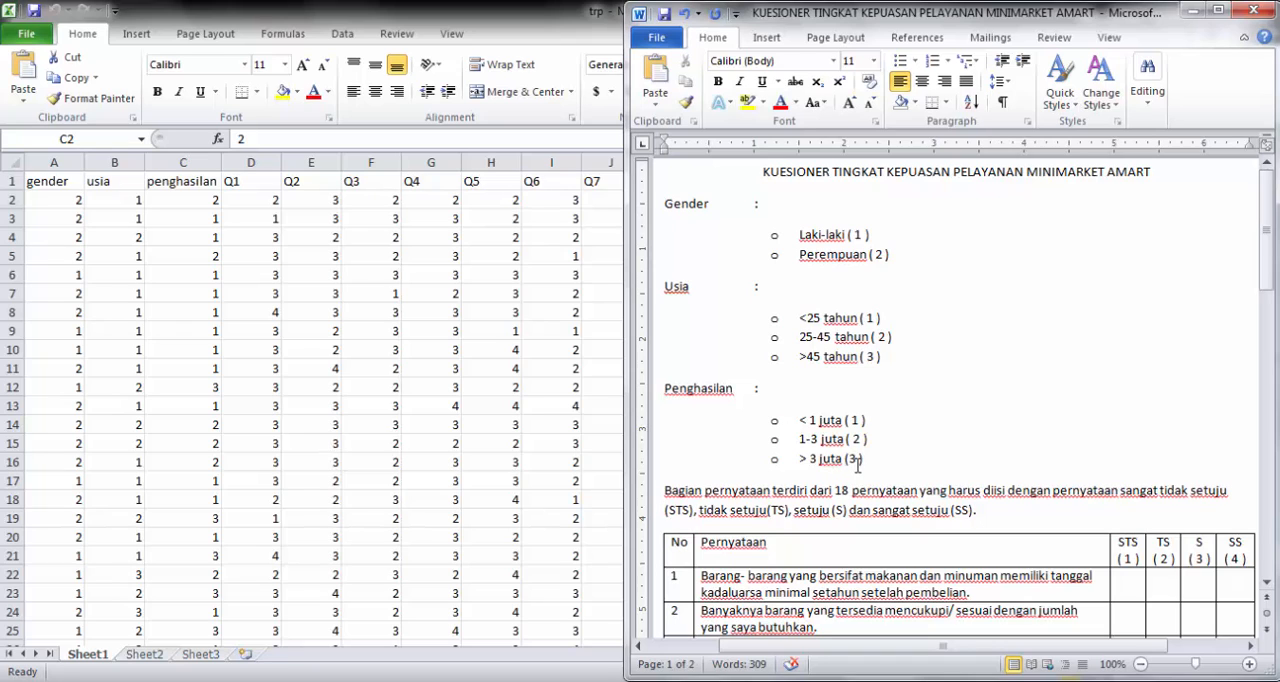
pyautogui.scroll(-3, 860, 466)
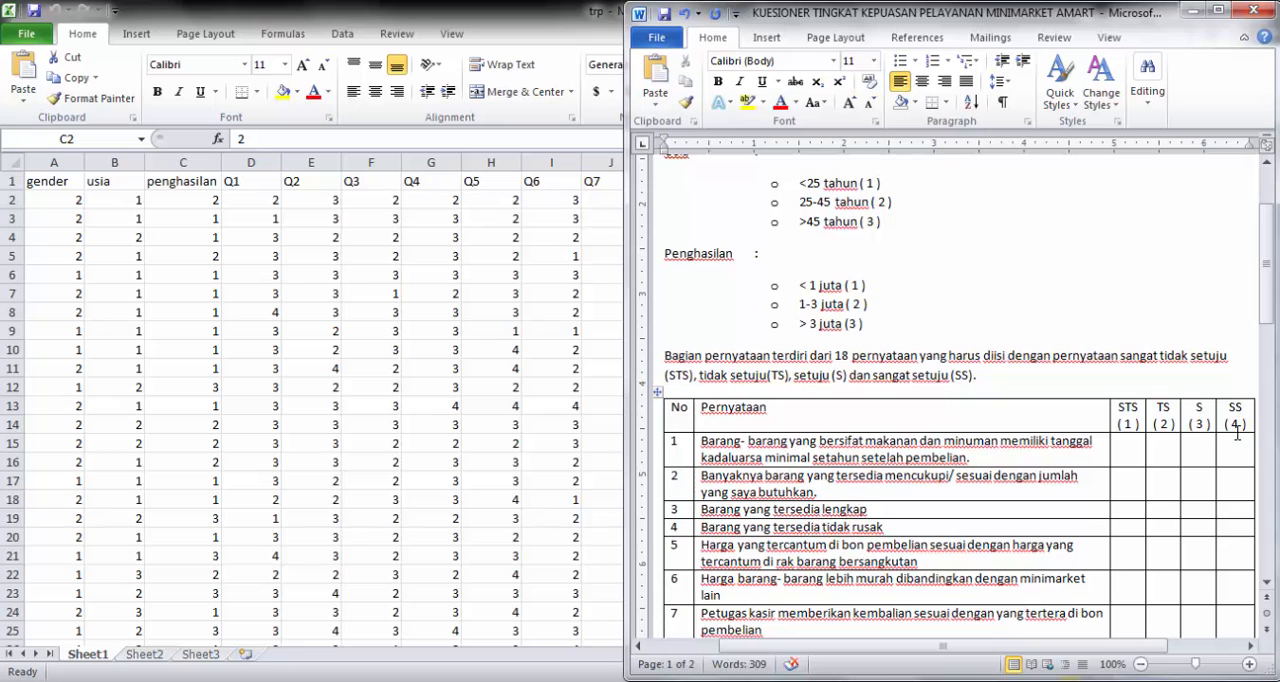
pyautogui.click(1188, 11)
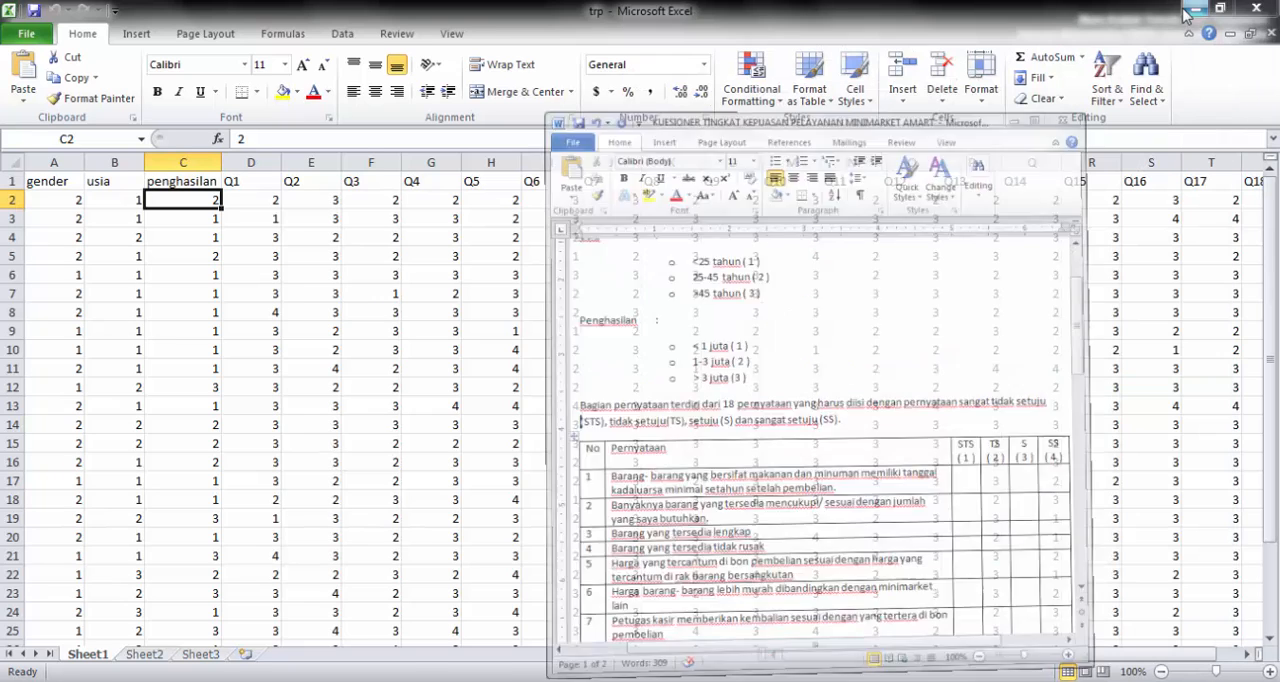
# - Examine the first respondent's coded values for gender, usia, penghasilan and Q1 in row 2
pyautogui.click(45, 200)
pyautogui.click(128, 198)
pyautogui.click(172, 197)
pyautogui.click(240, 197)
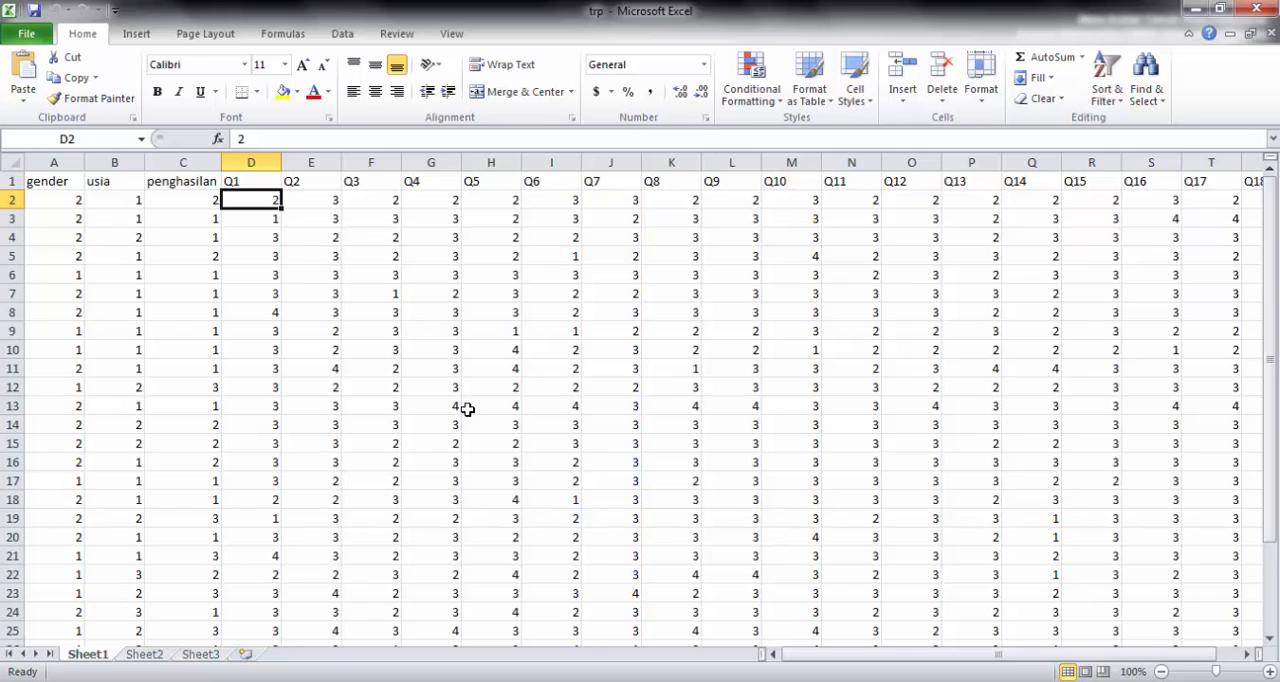
# - Start IBM SPSS Statistics 23, dismiss its welcome dialog and minimize Excel to show the empty data editor
pyautogui.click(25, 680)
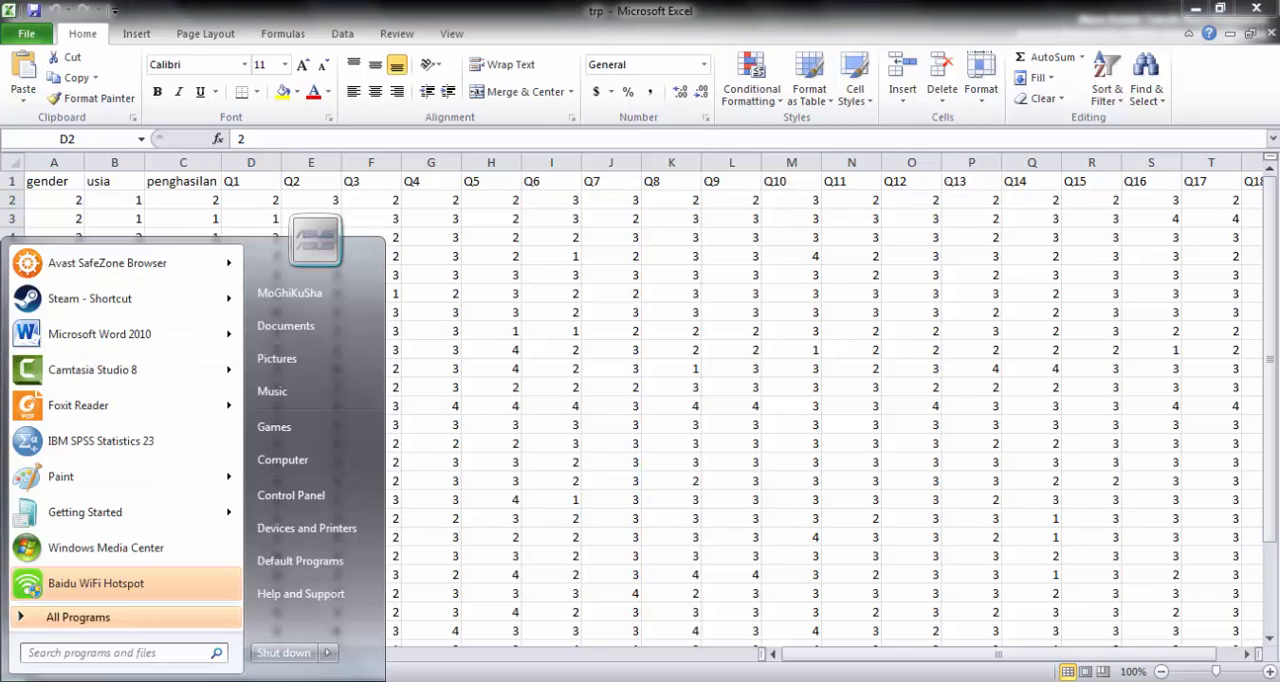
pyautogui.click(100, 452)
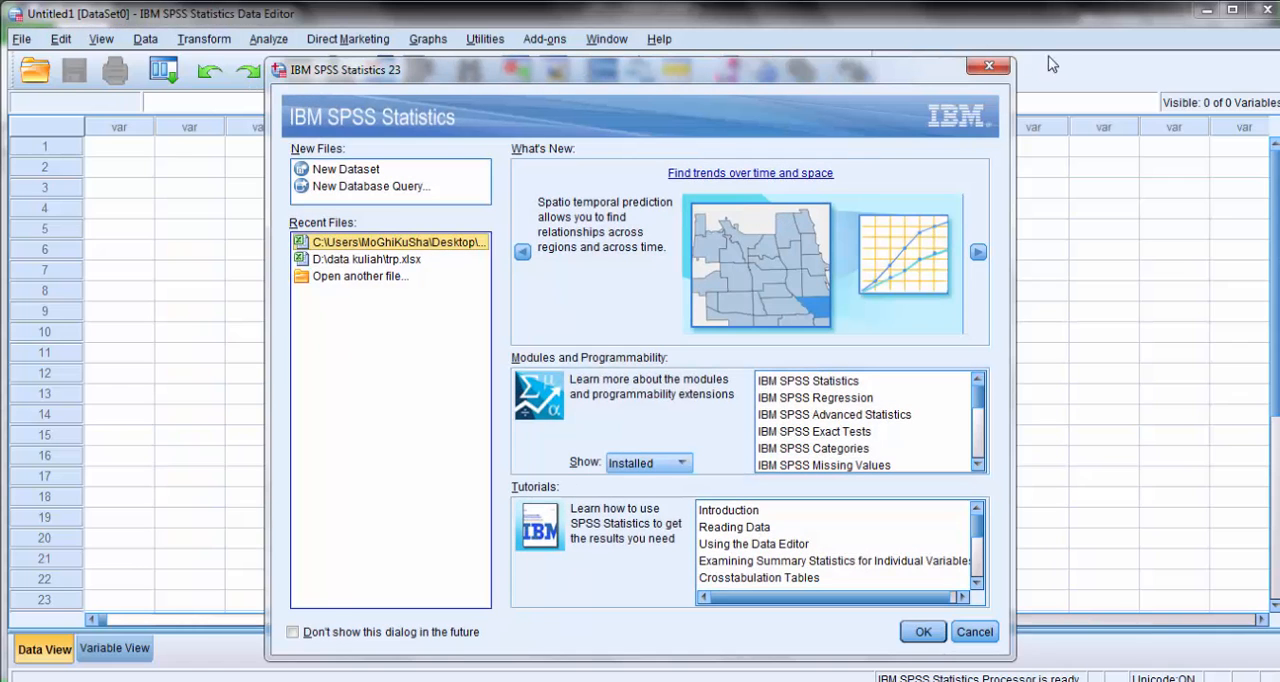
pyautogui.click(988, 66)
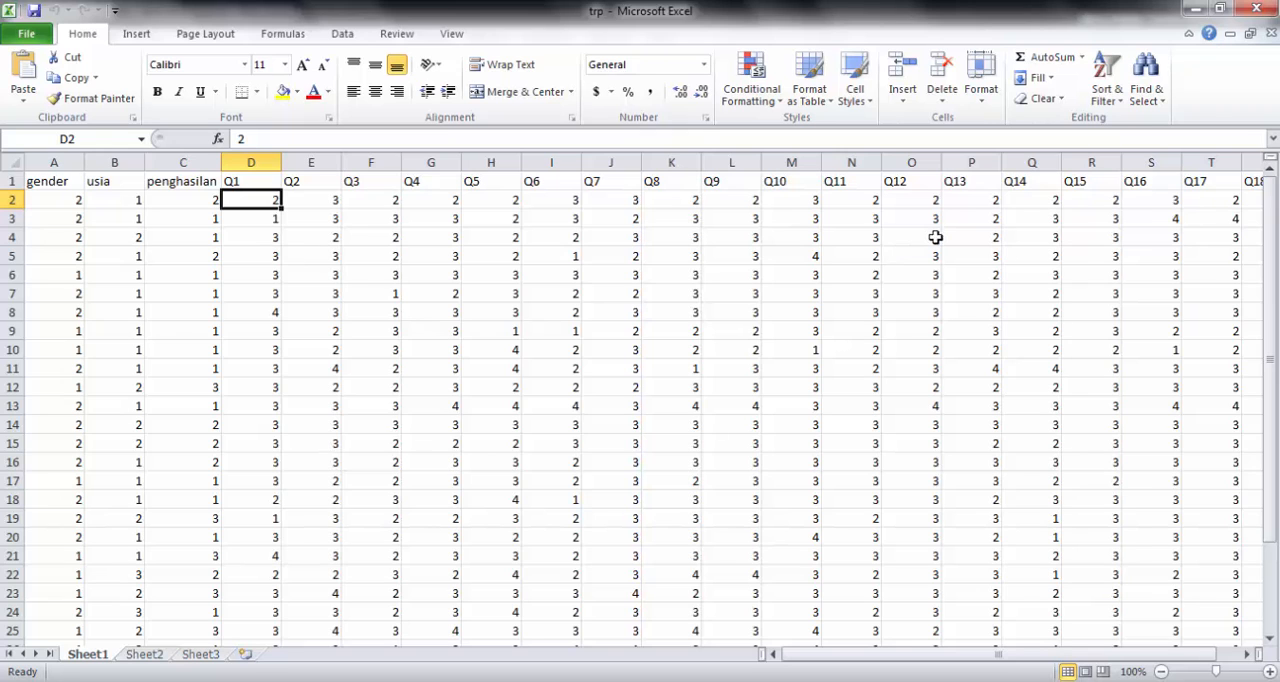
pyautogui.click(1195, 9)
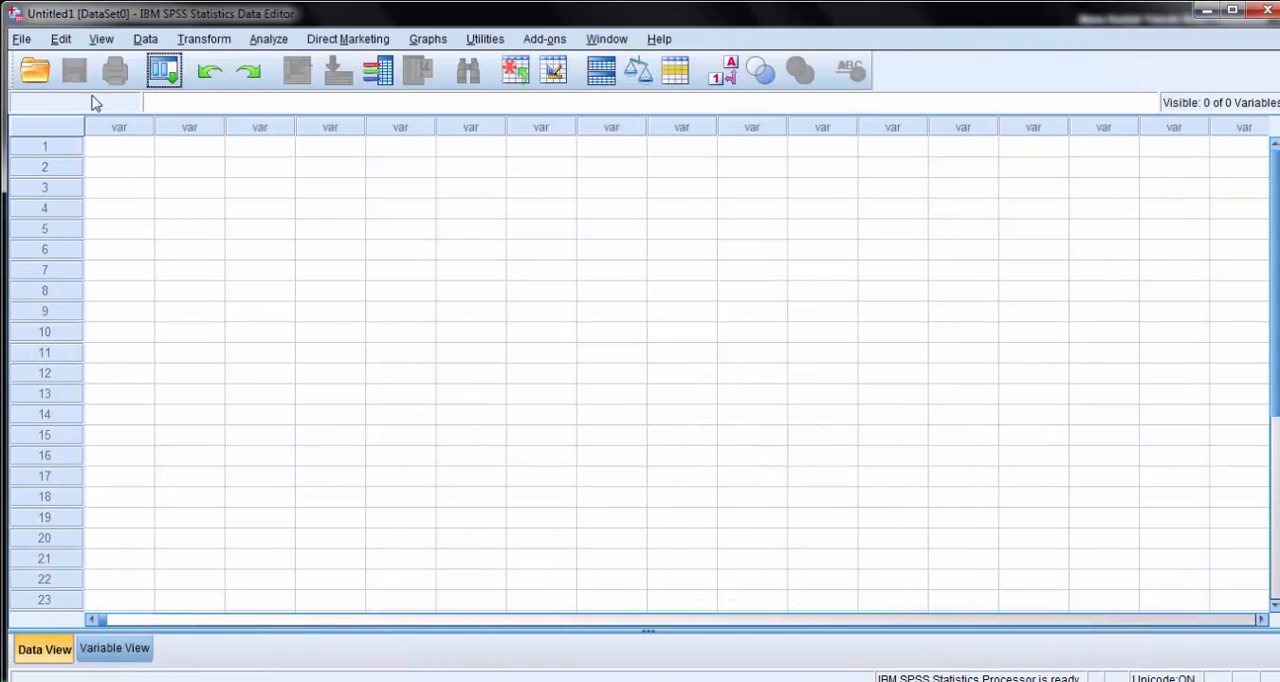
# - Import the Excel workbook trp.xlsx from the Desktop into SPSS, using the Excel (*.xls, *.xlsx, *.xlsm) file type
pyautogui.click(22, 39)
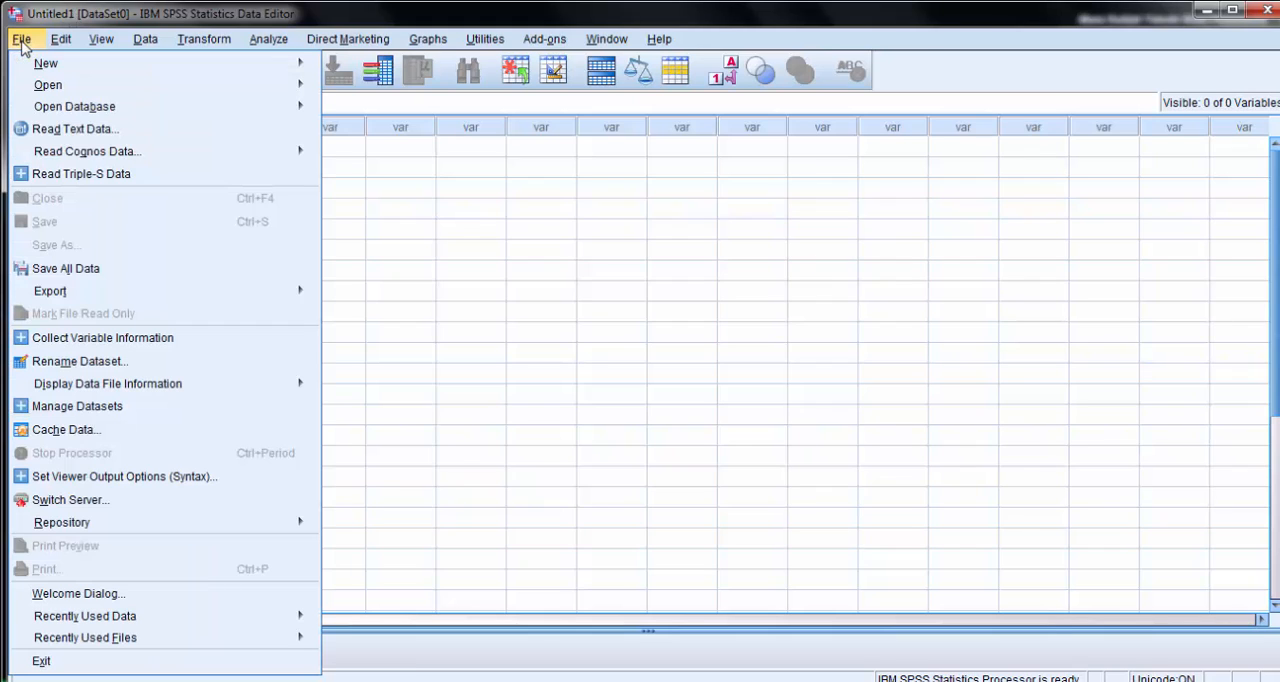
pyautogui.moveTo(80, 86)
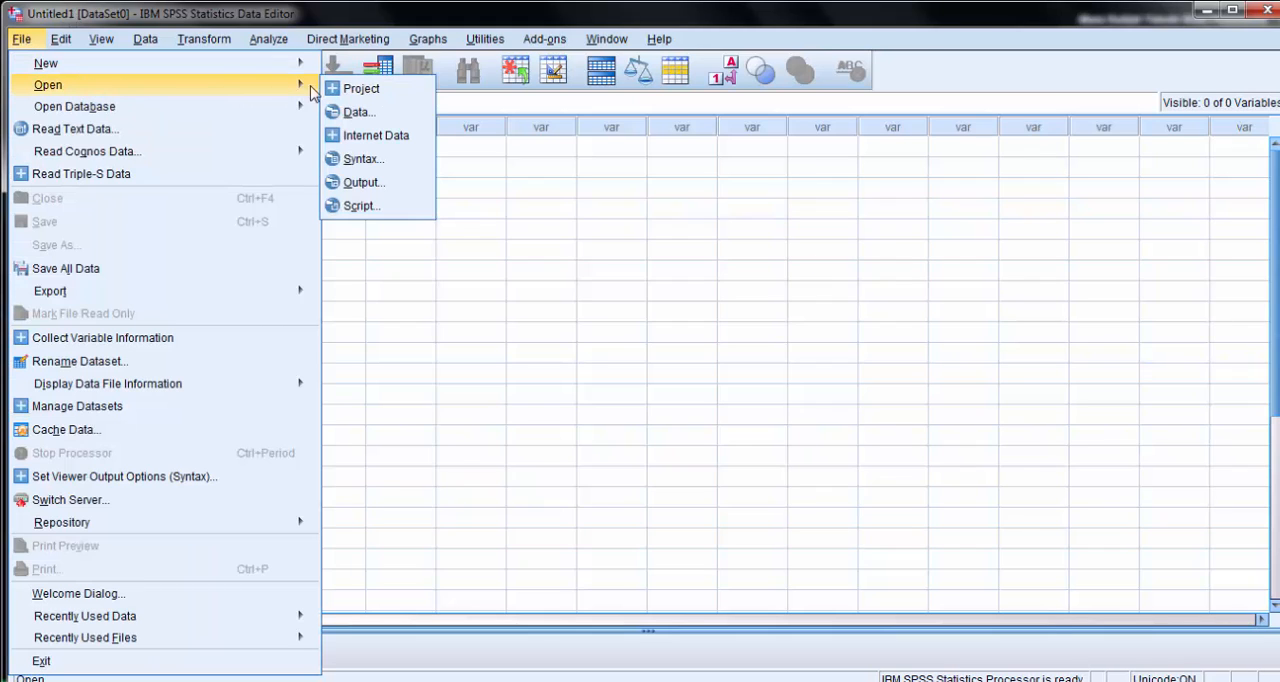
pyautogui.click(361, 113)
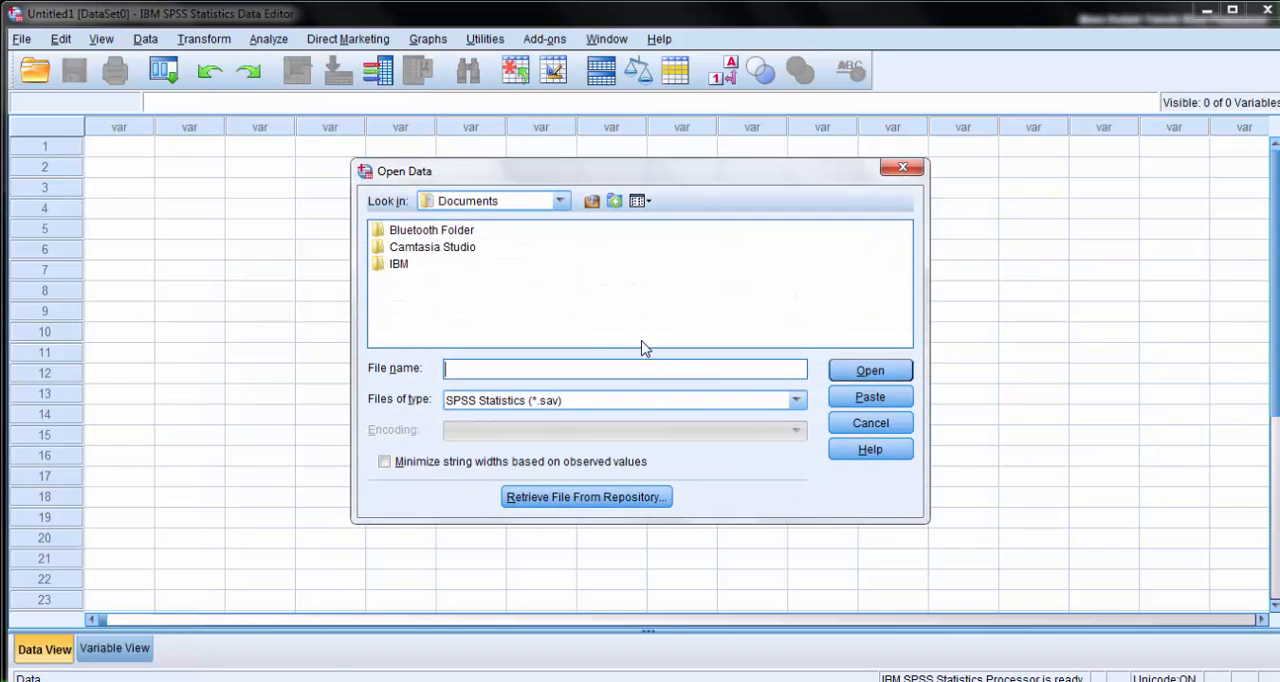
pyautogui.click(795, 401)
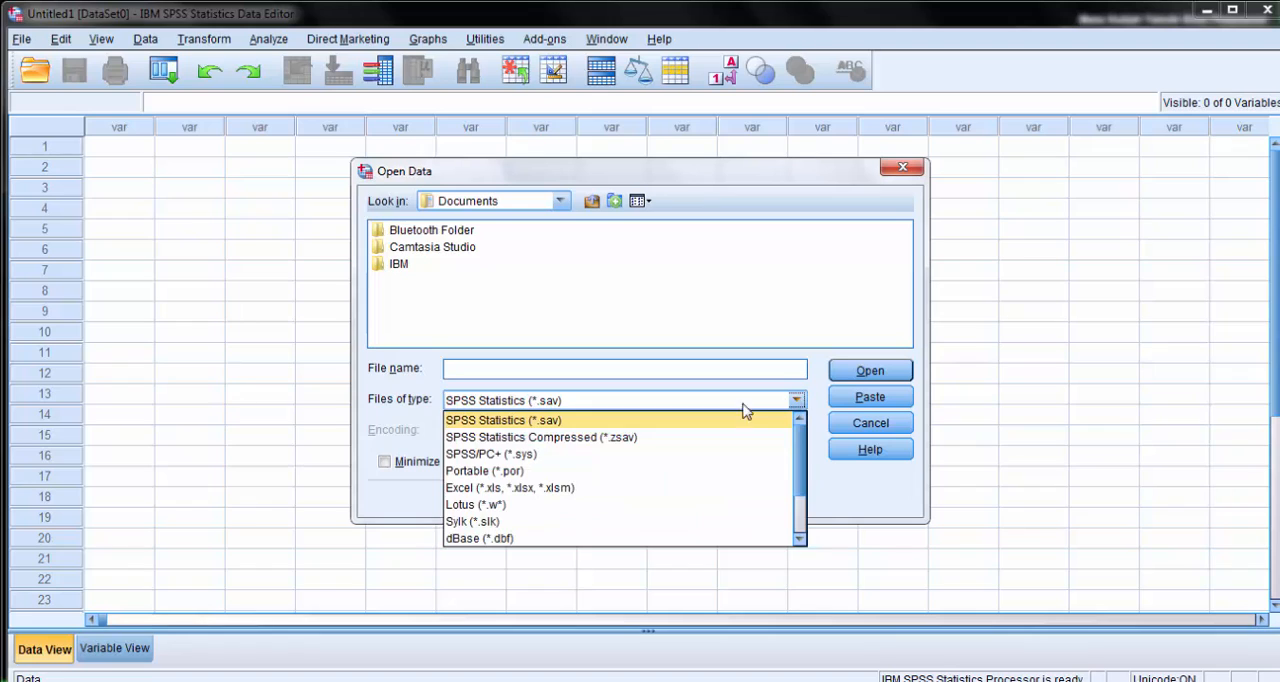
pyautogui.click(547, 488)
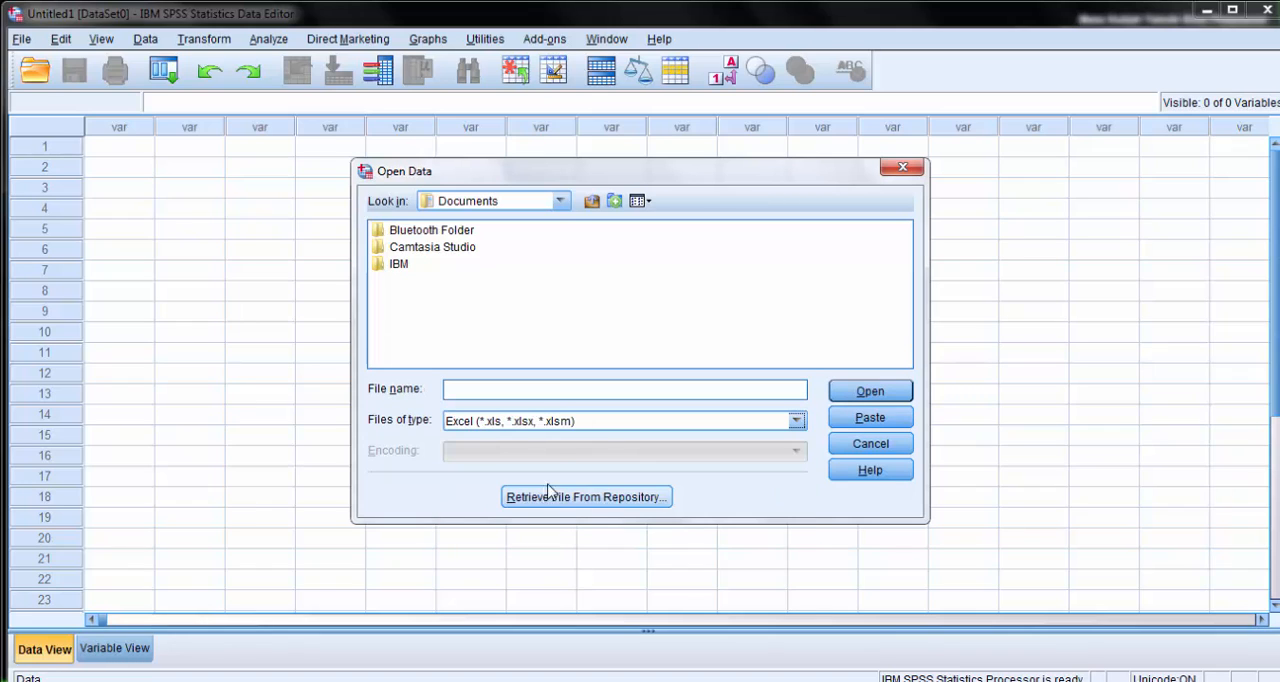
pyautogui.click(561, 201)
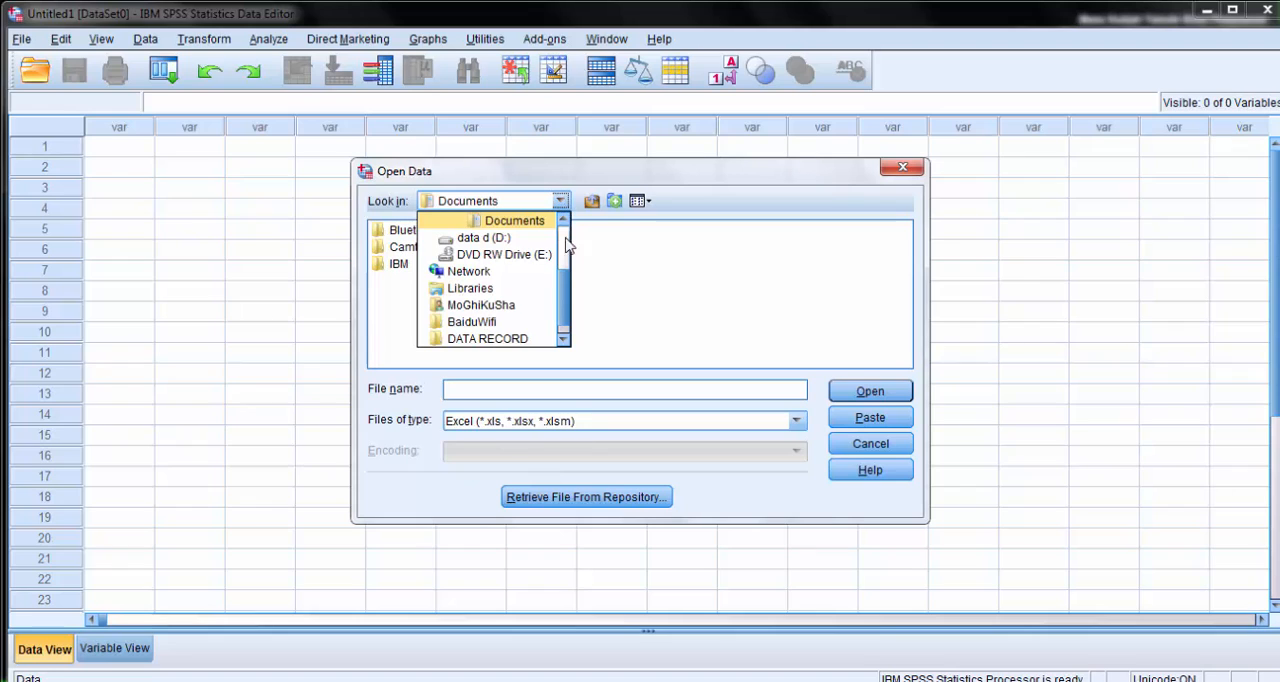
pyautogui.click(455, 237)
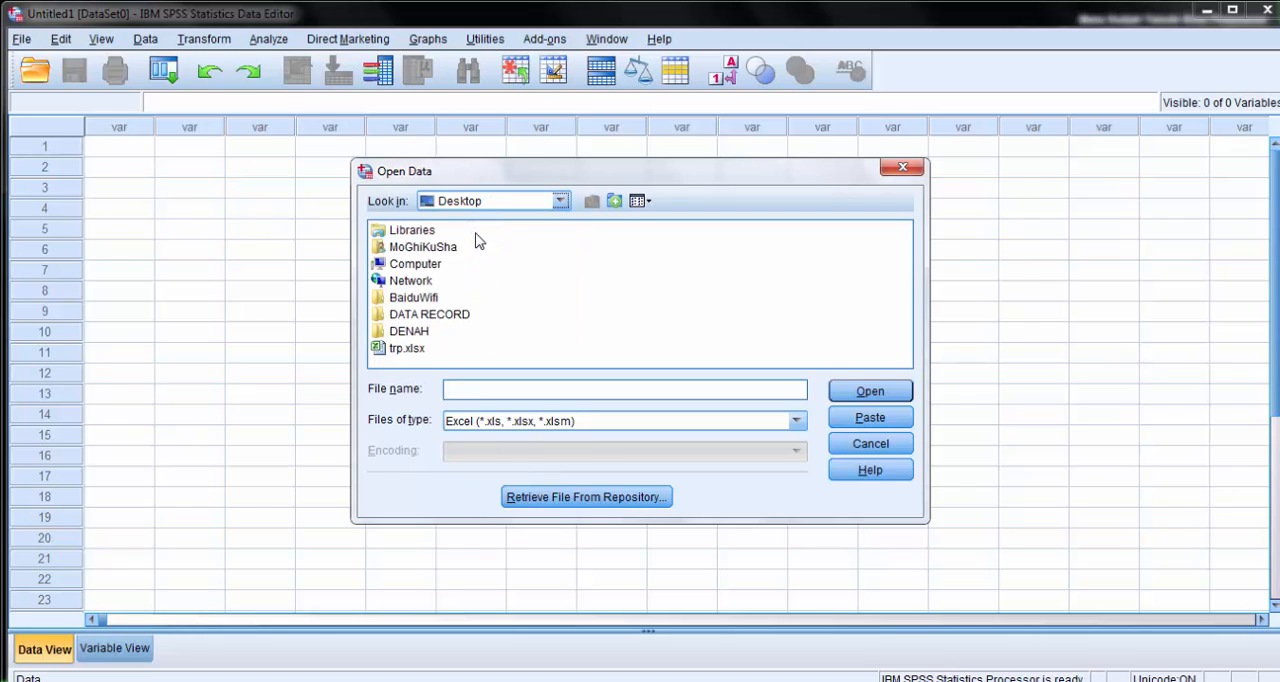
pyautogui.click(413, 350)
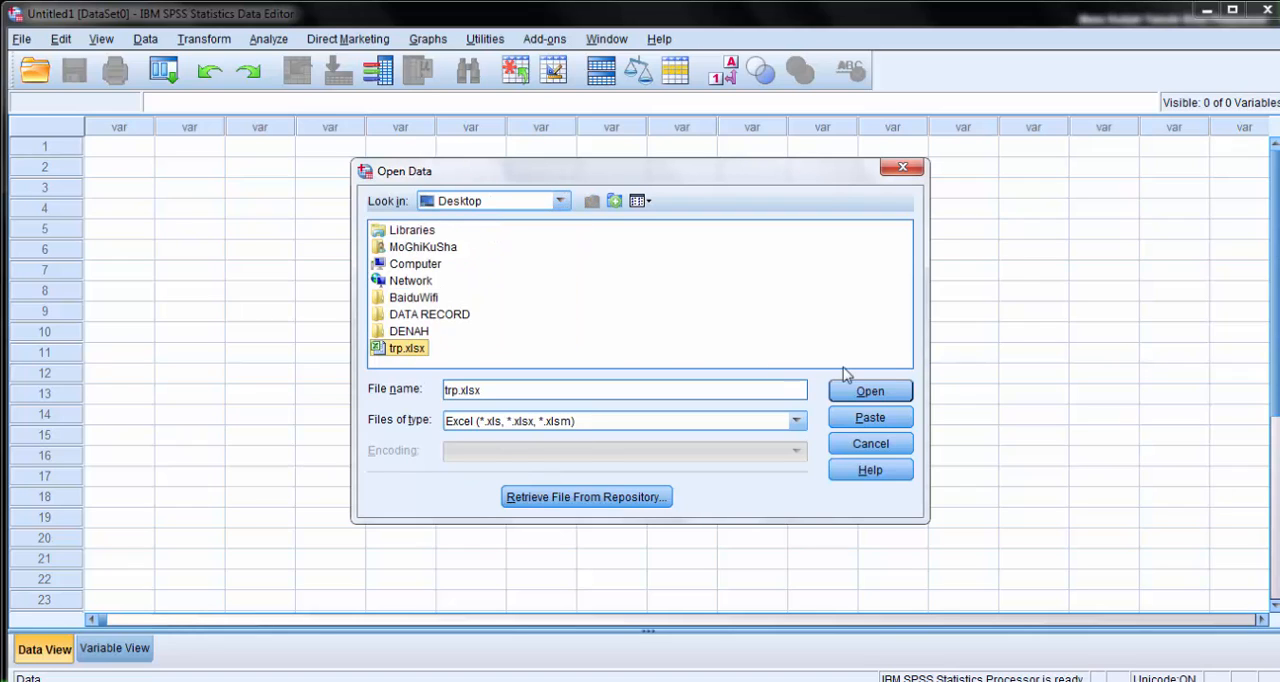
pyautogui.click(871, 393)
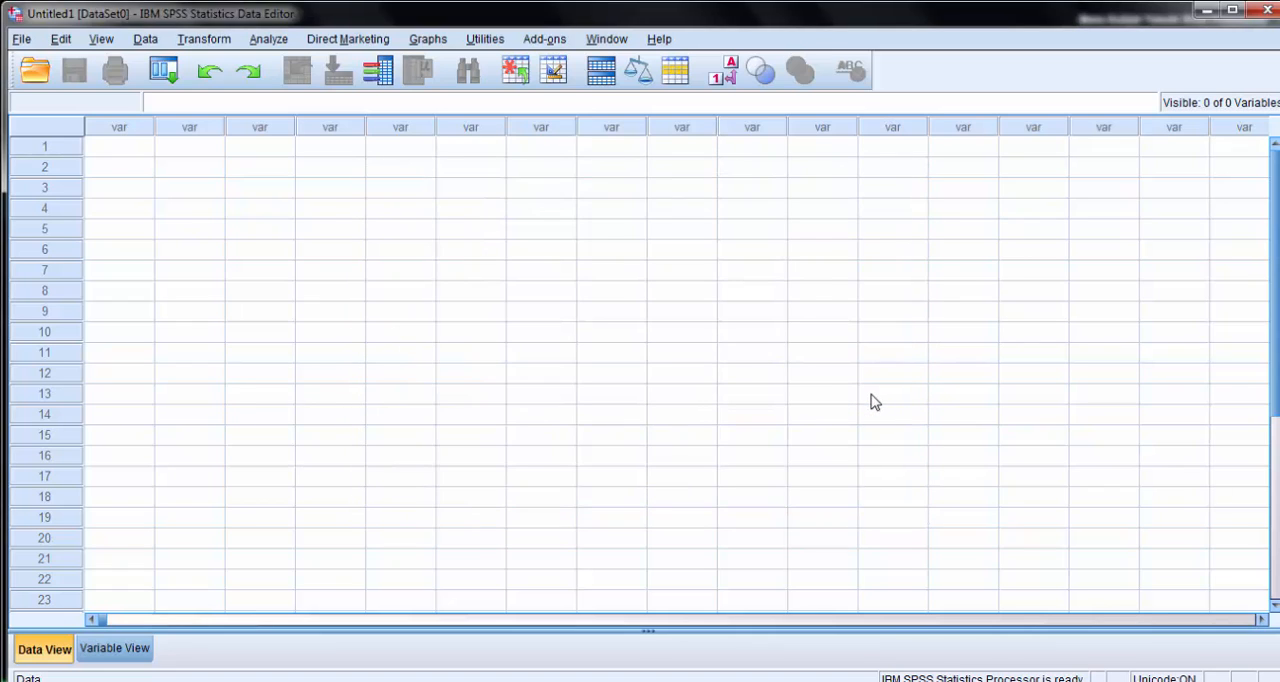
pyautogui.click(588, 426)
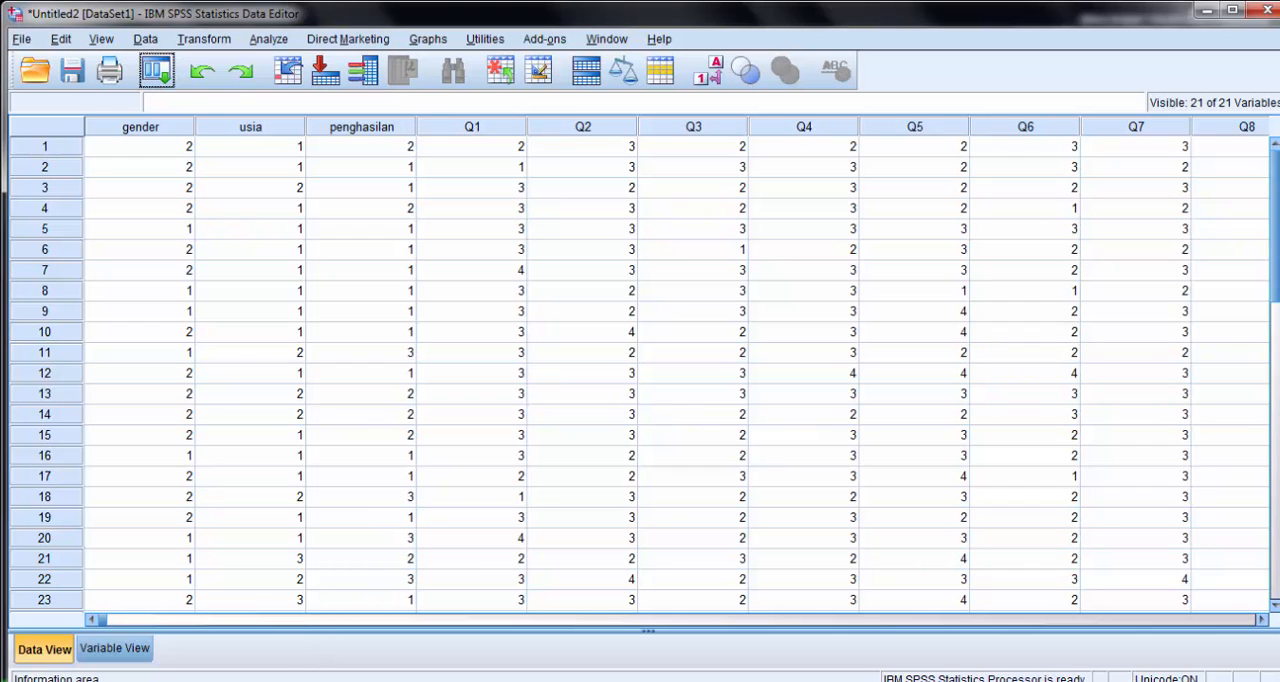
# - Compare the trp workbook in a reduced Excel window with the imported SPSS data, and minimize Excel
pyautogui.click(200, 681)
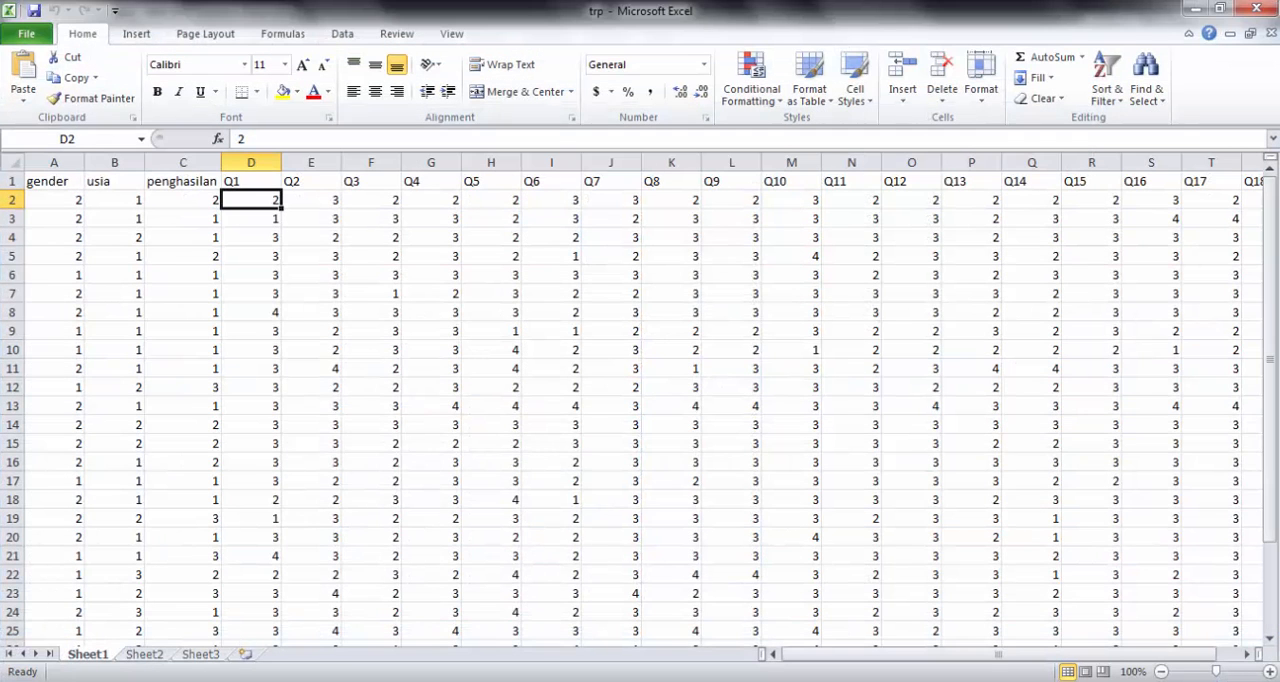
pyautogui.click(1231, 12)
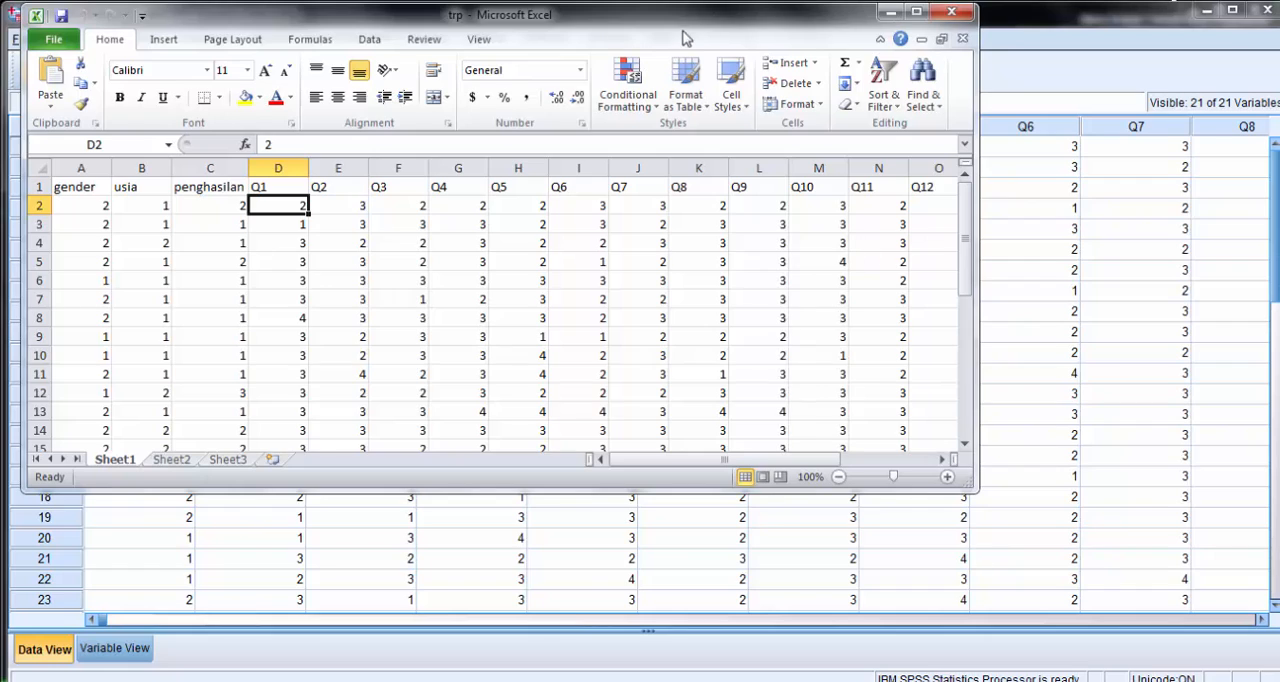
pyautogui.moveTo(686, 27); pyautogui.dragTo(768, 241)
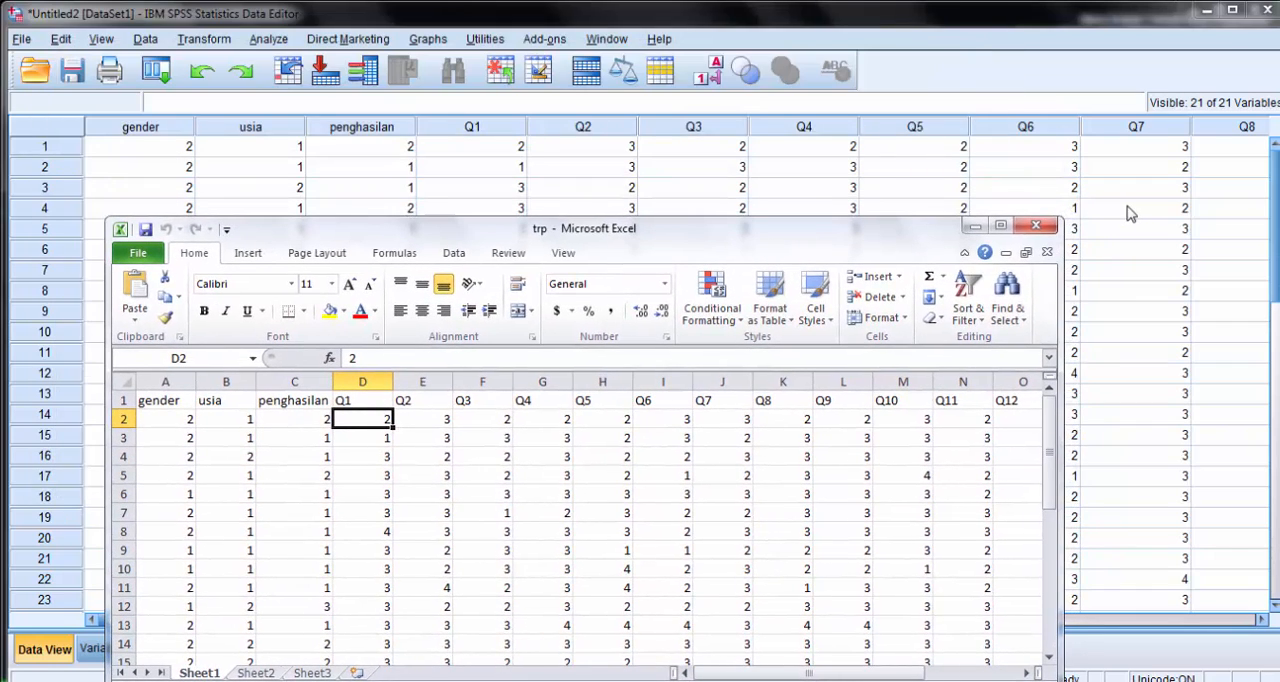
pyautogui.click(975, 228)
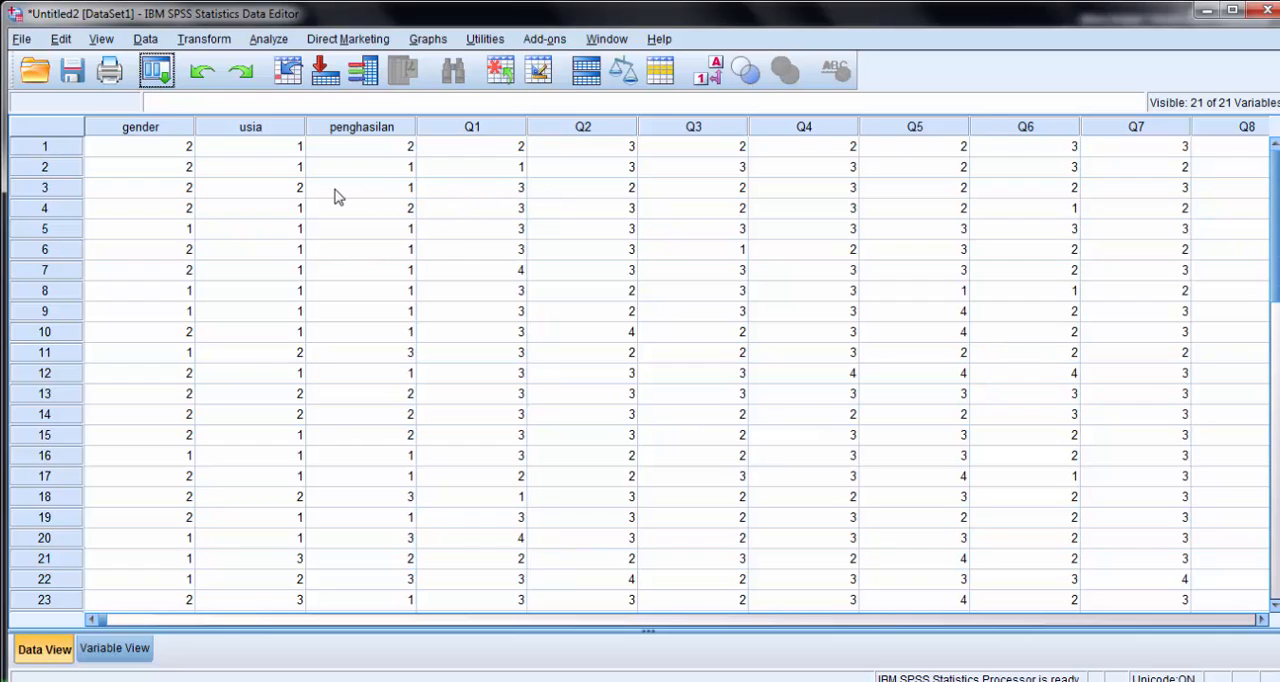
# - Run a Frequencies analysis on all variables, from gender, usia and penghasilan through Q18, with frequency tables displayed
pyautogui.click(272, 41)
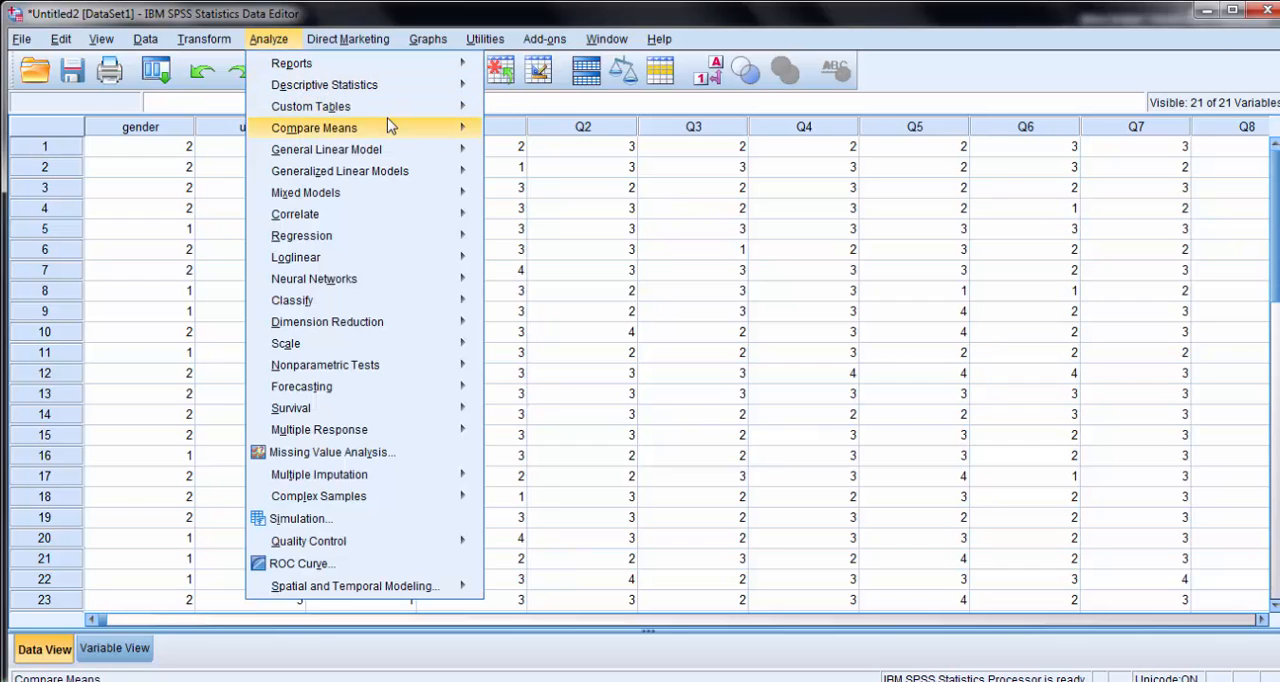
pyautogui.moveTo(388, 127)
pyautogui.moveTo(410, 94)
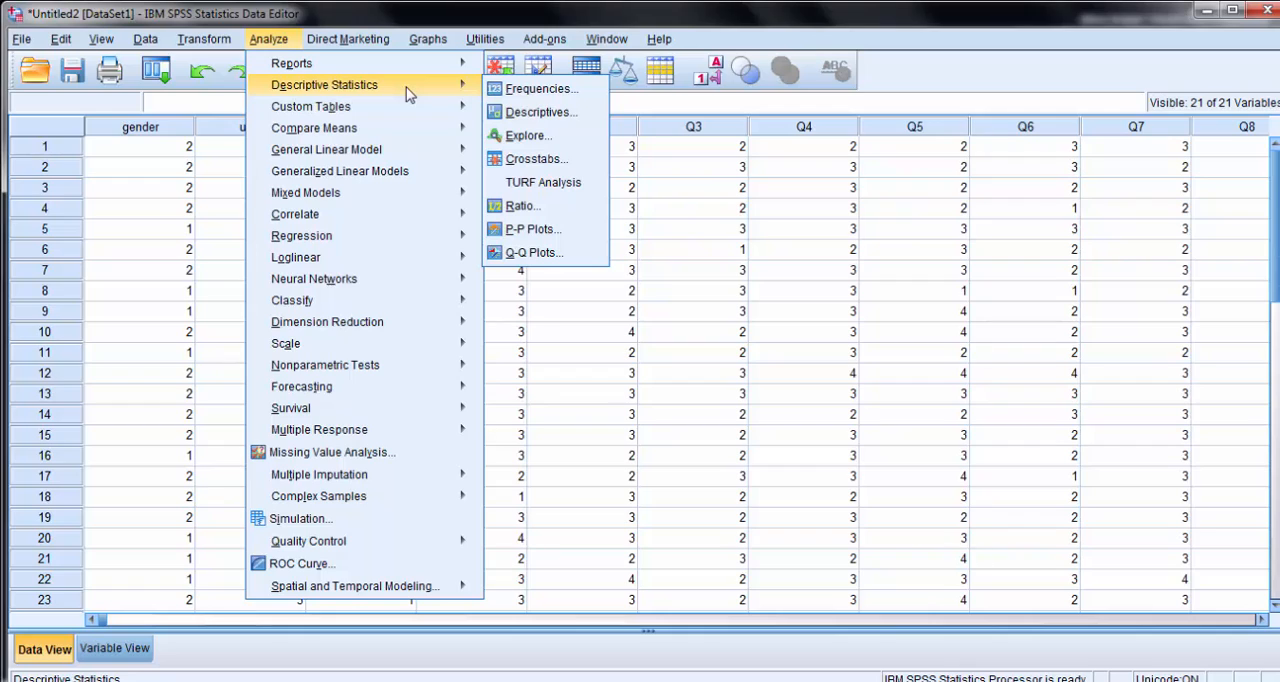
pyautogui.click(572, 96)
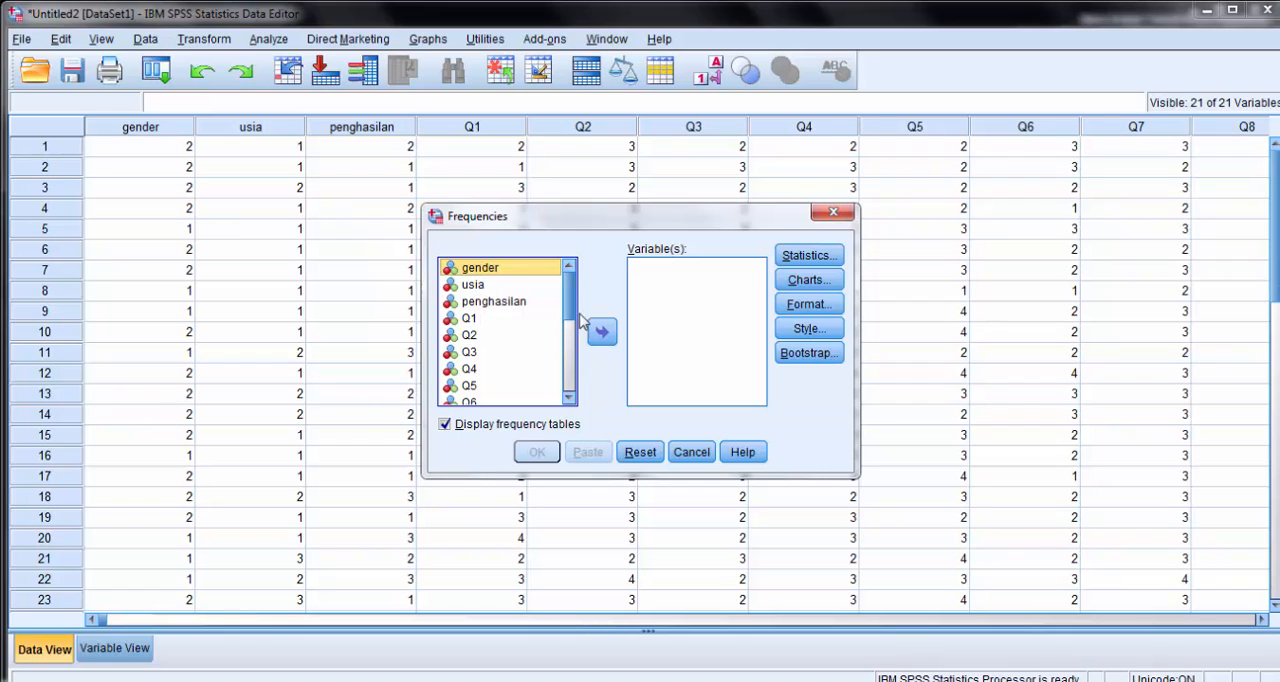
pyautogui.scroll(-1, 570, 335)
pyautogui.moveTo(570, 335)
pyautogui.mouseDown()
pyautogui.moveTo(572, 388)
pyautogui.moveTo(573, 322)
pyautogui.mouseUp()
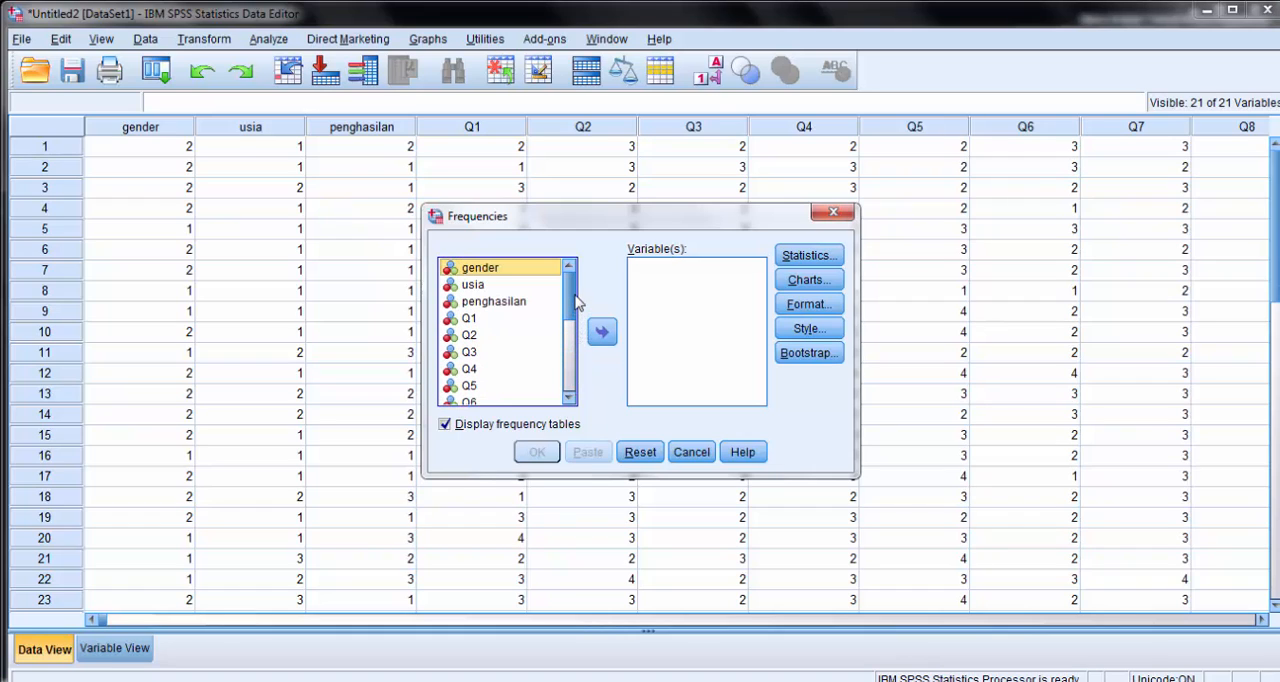
pyautogui.click(487, 304)
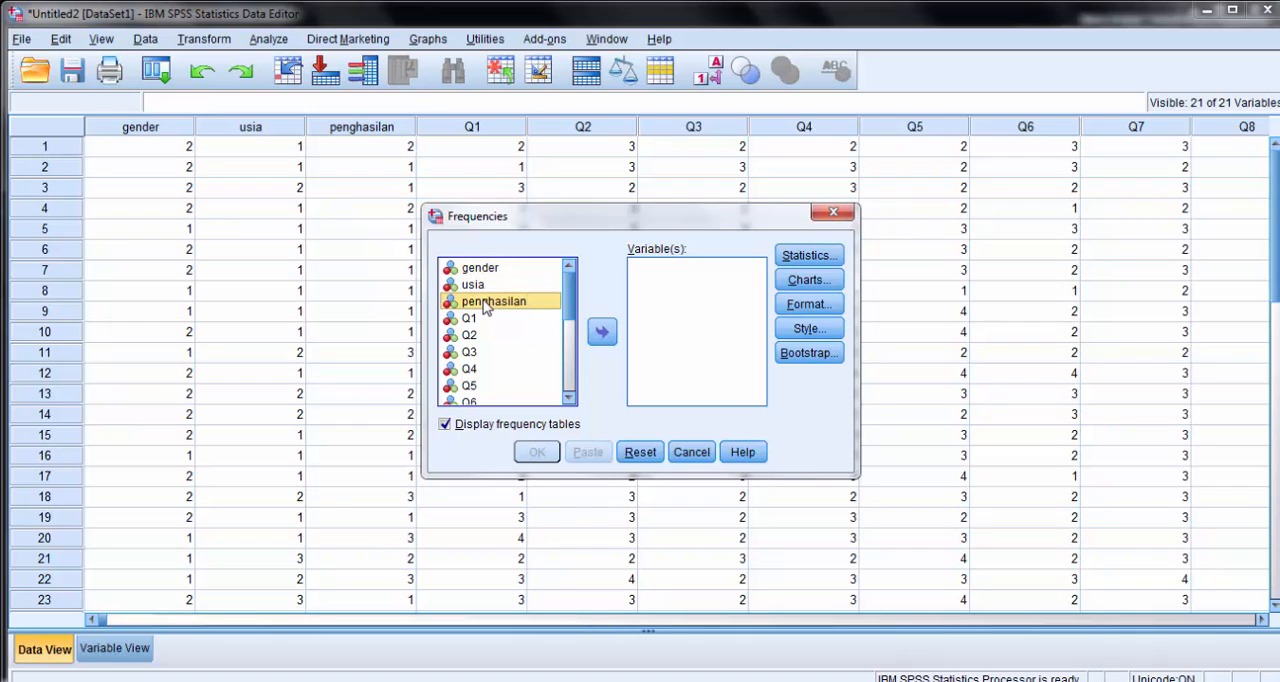
pyautogui.hotkey('ctrl', 'a')
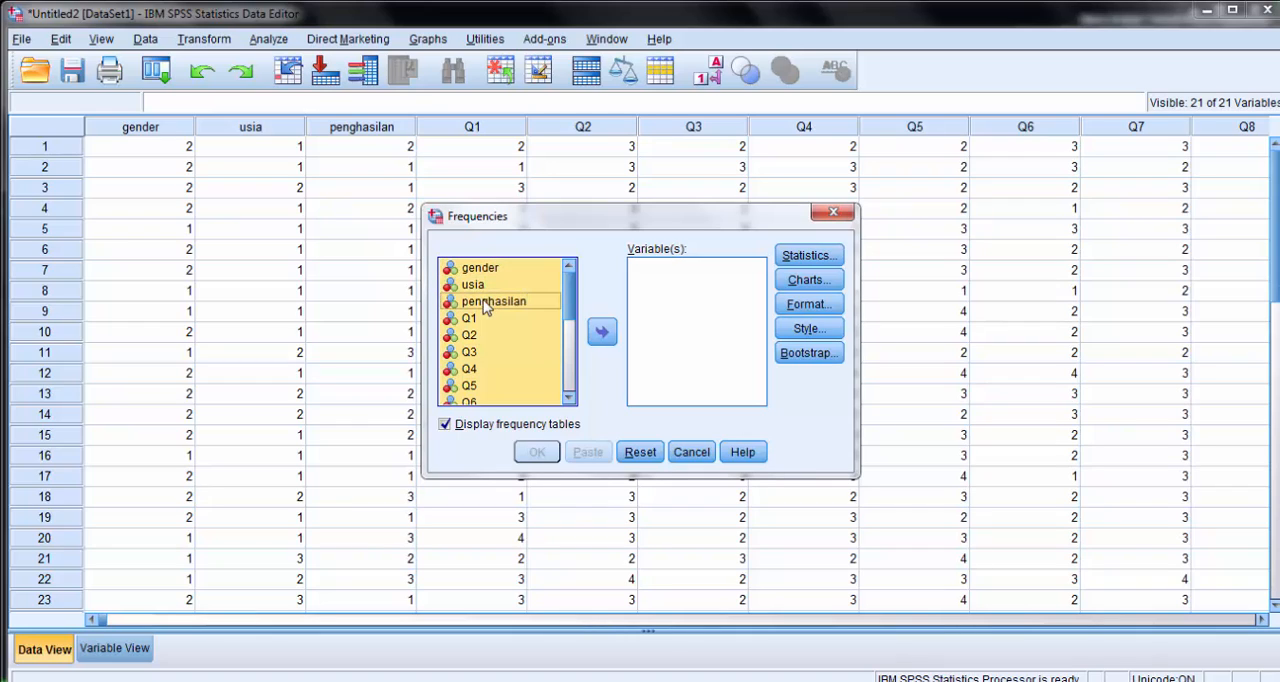
pyautogui.click(601, 335)
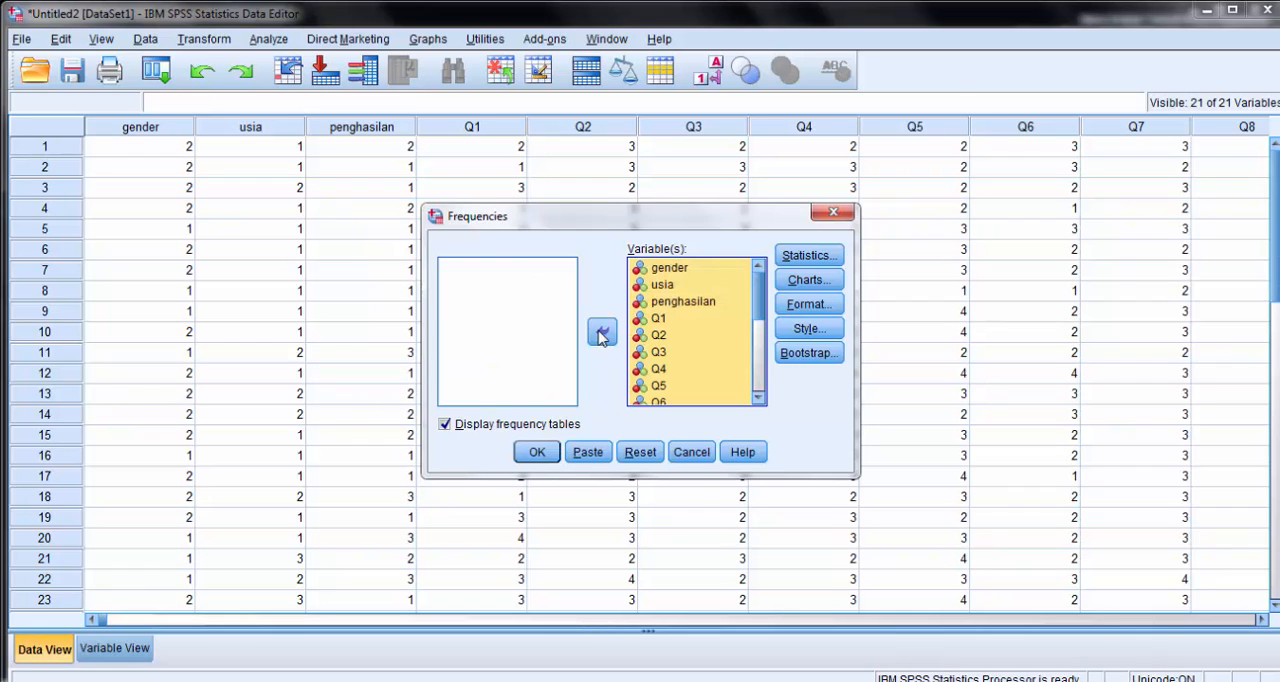
pyautogui.click(552, 453)
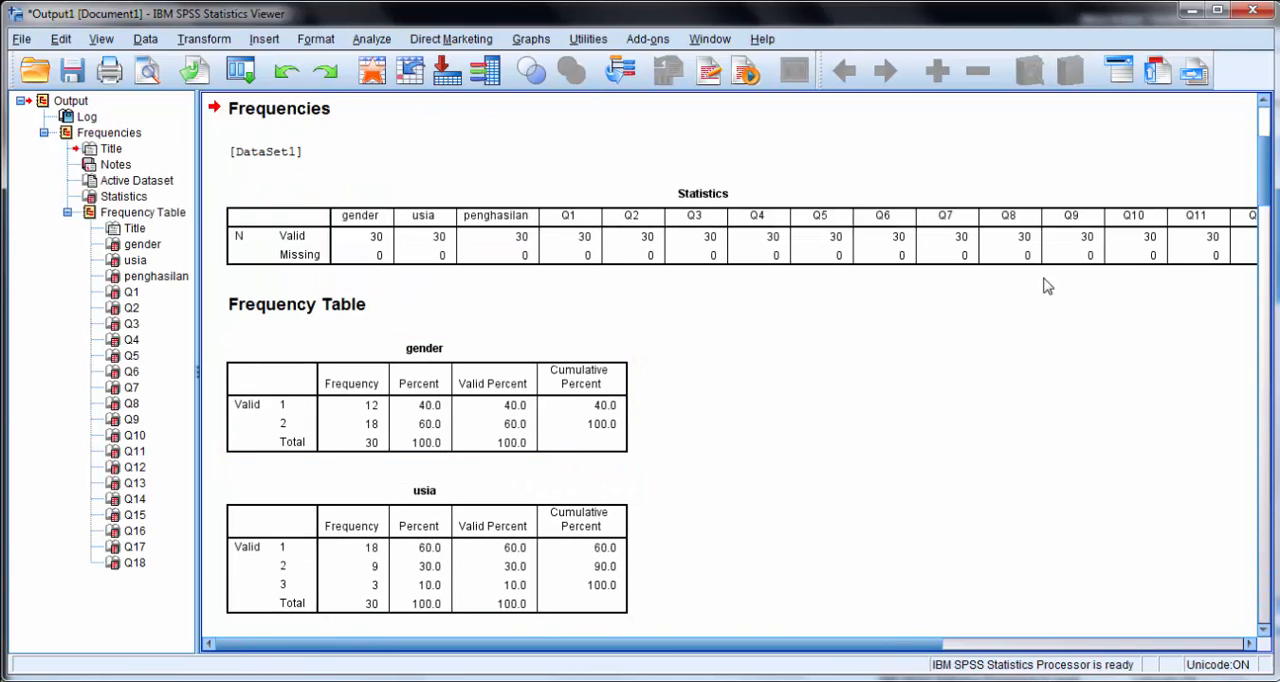
# - Switch to the coded Word questionnaire beside the SPSS output and compare its answer codes with the gender, usia and penghasilan frequency tables
pyautogui.moveTo(1268, 168); pyautogui.dragTo(1268, 198)
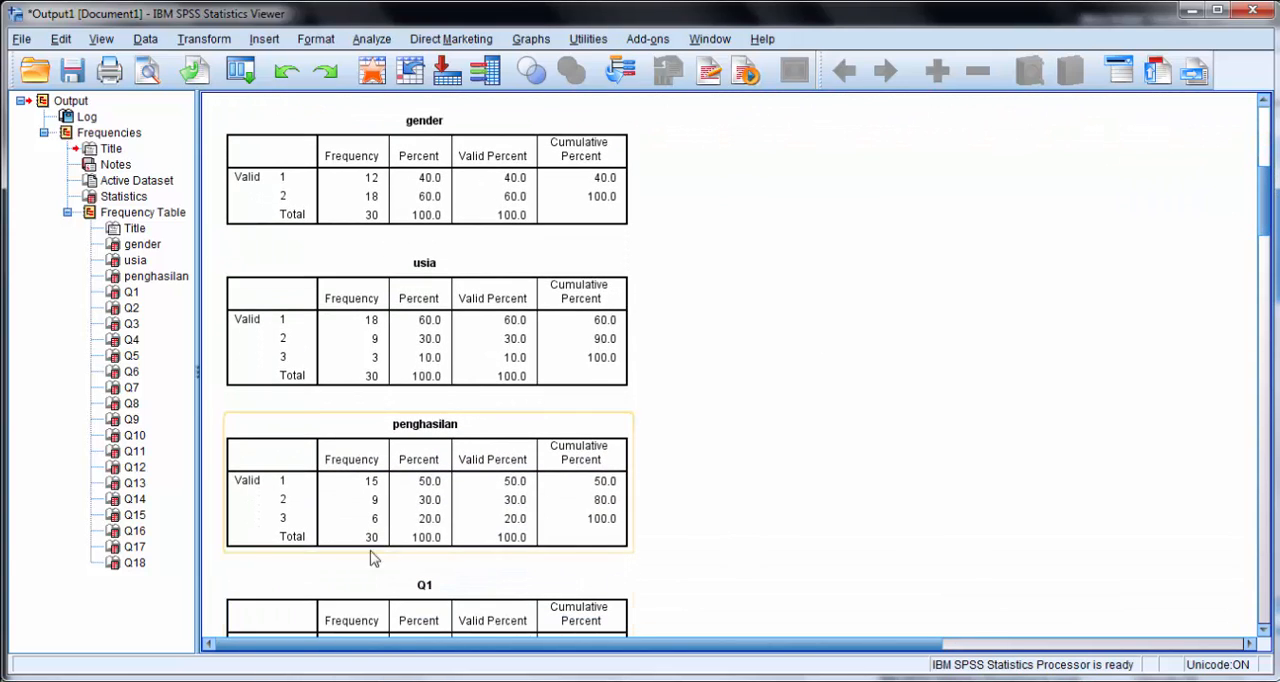
pyautogui.moveTo(224, 681)
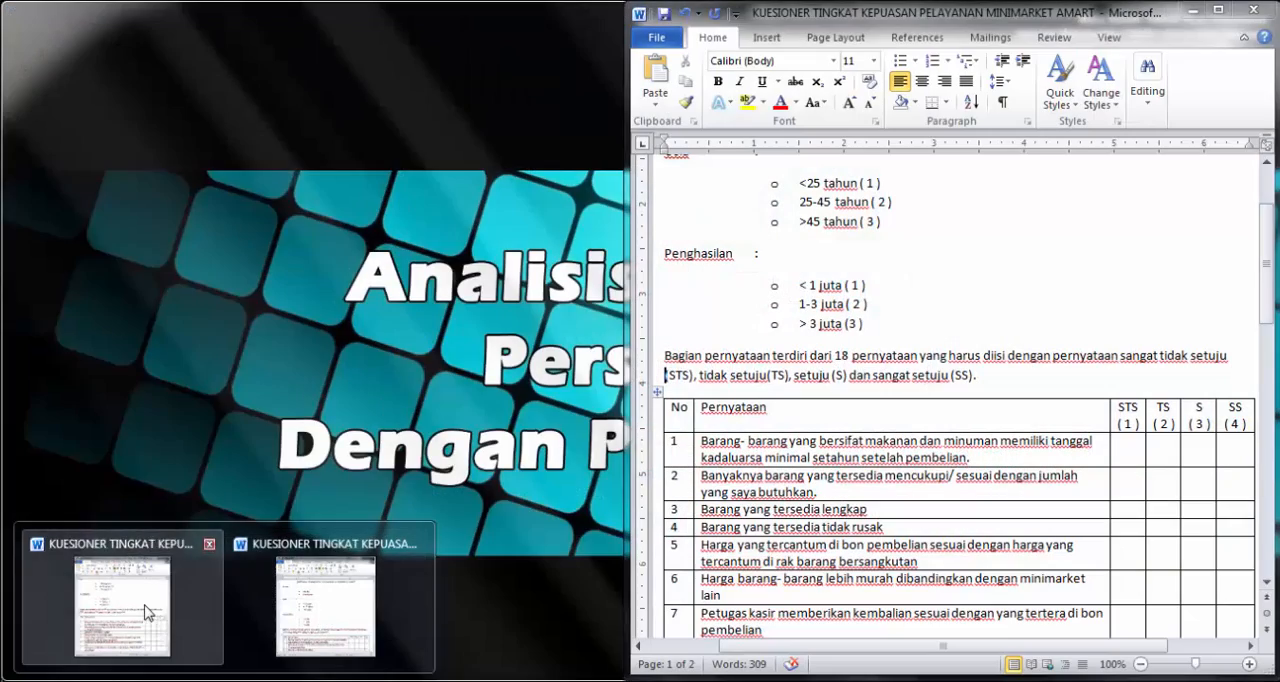
pyautogui.click(143, 610)
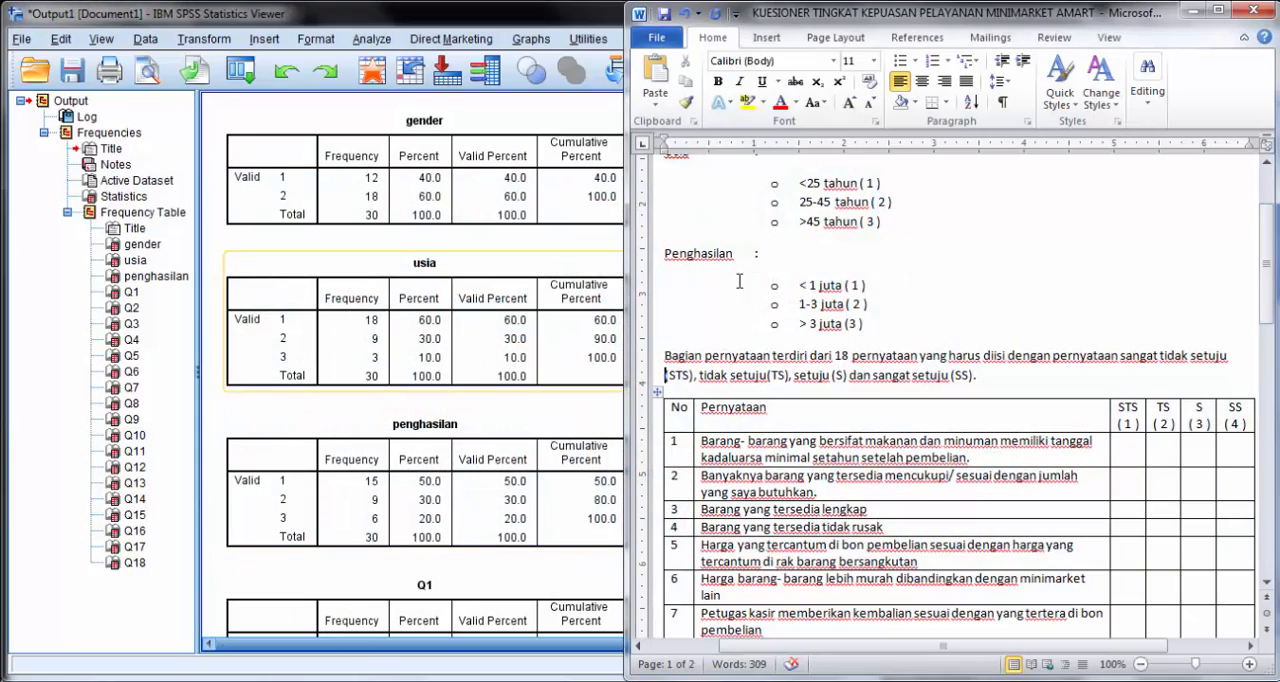
pyautogui.scroll(3, 851, 316)
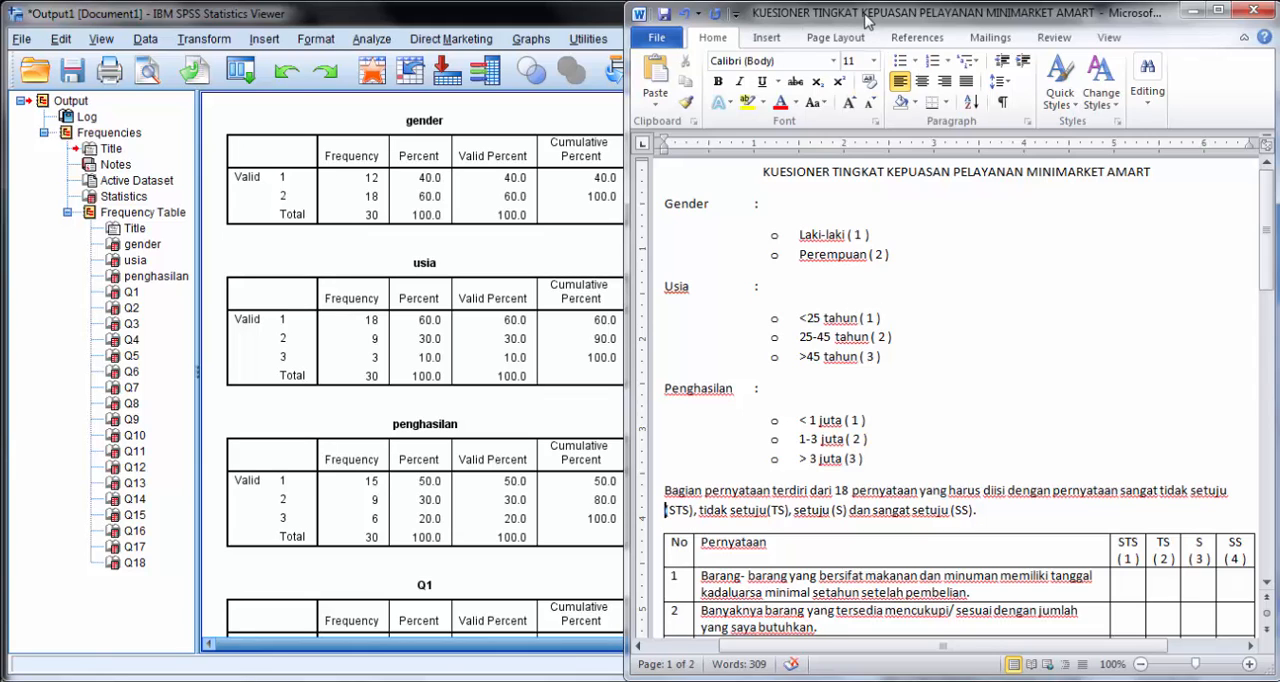
pyautogui.moveTo(870, 14); pyautogui.dragTo(882, 18)
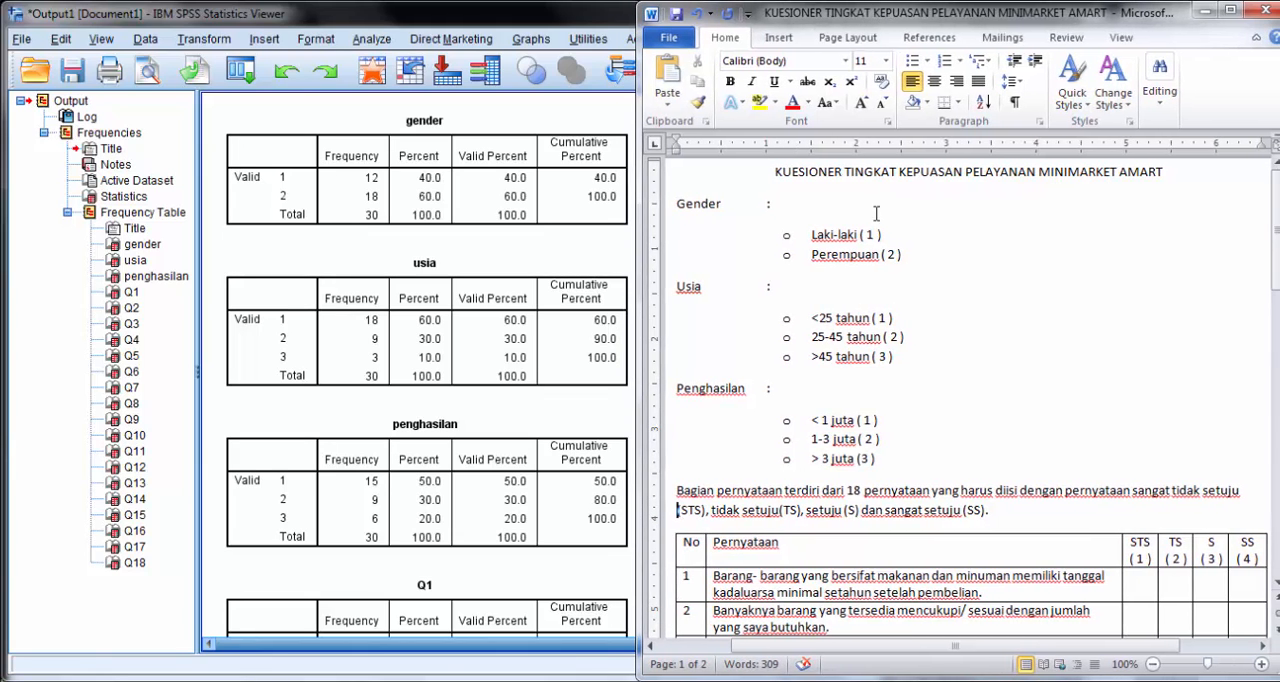
pyautogui.click(365, 192)
# - Bring up the Q1 and Q2 frequency tables alongside the coded Word questionnaire to interpret the responses
pyautogui.click(527, 503)
pyautogui.scroll(-5, 527, 503)
pyautogui.scroll(-2, 527, 503)
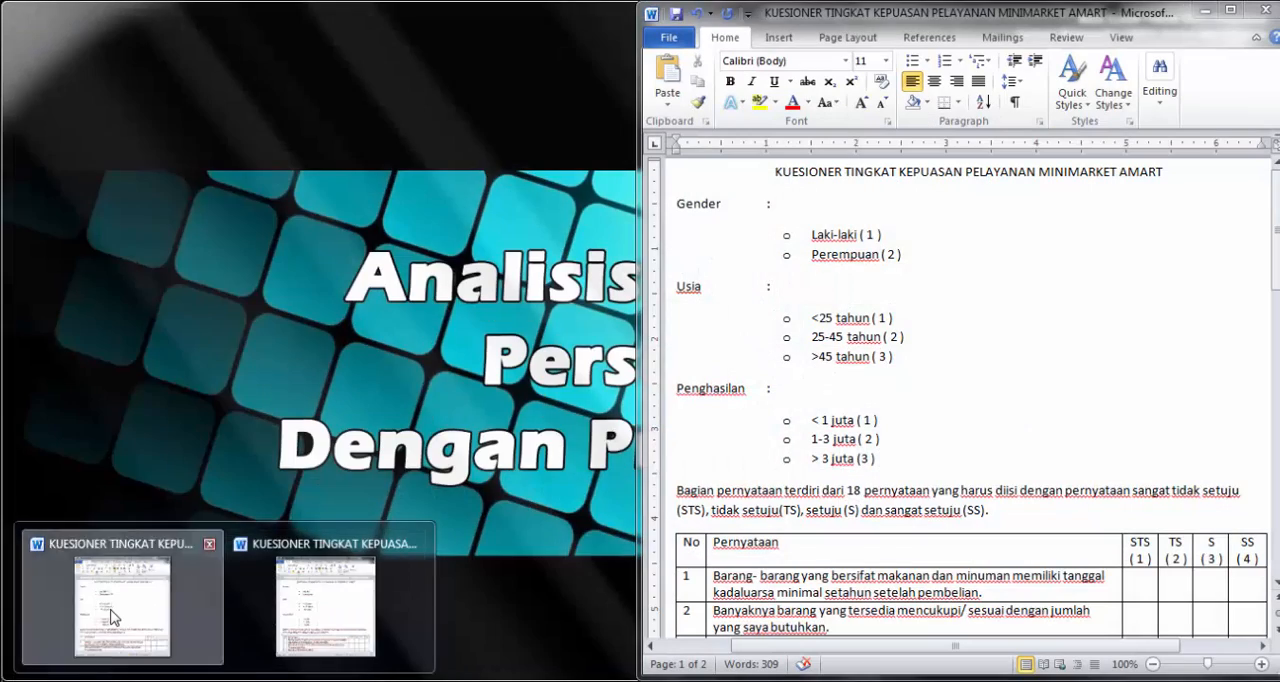
pyautogui.click(120, 615)
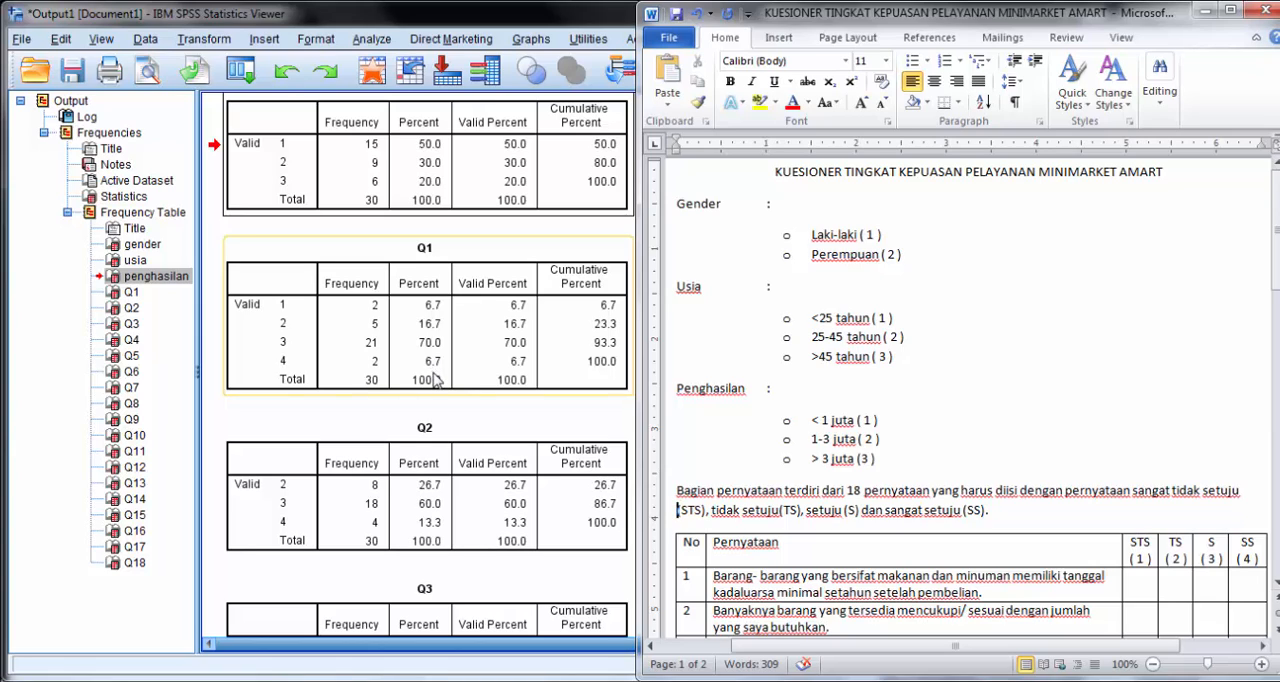
# - Examine the frequency and percent distributions in the Q2 through Q18 tables of the SPSS output
pyautogui.click(440, 440)
pyautogui.scroll(-5, 548, 432)
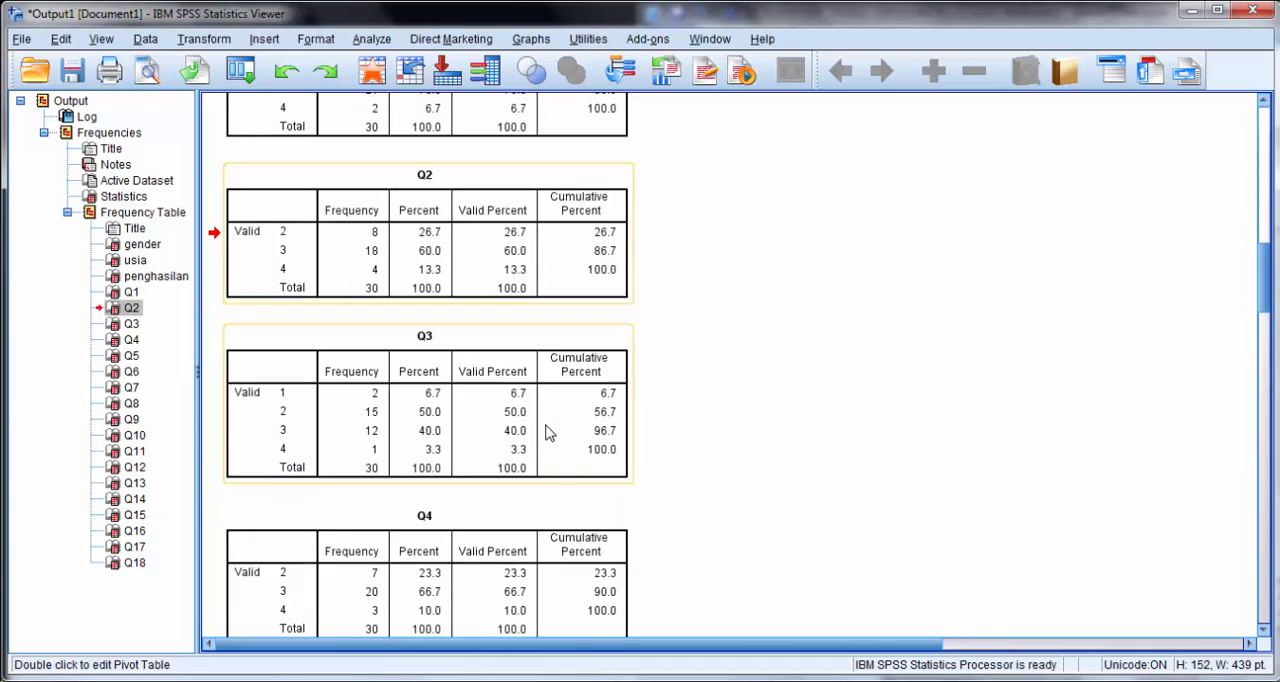
pyautogui.scroll(-20, 548, 432)
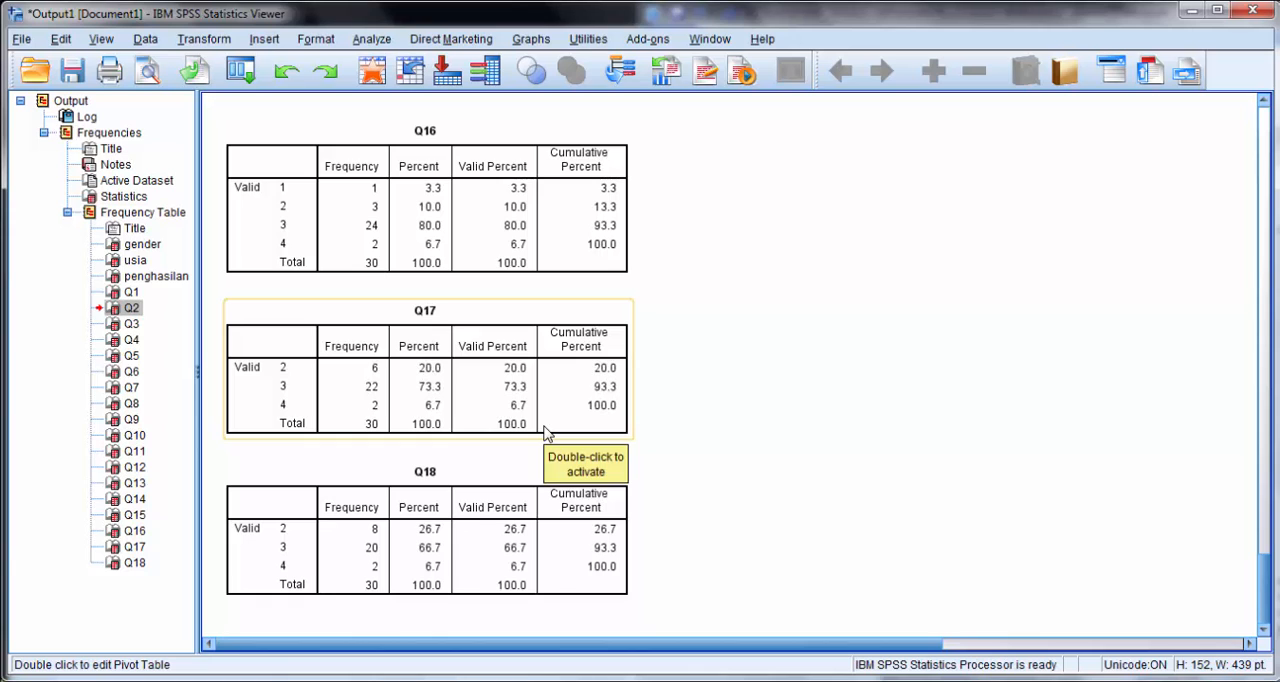
pyautogui.scroll(5, 548, 432)
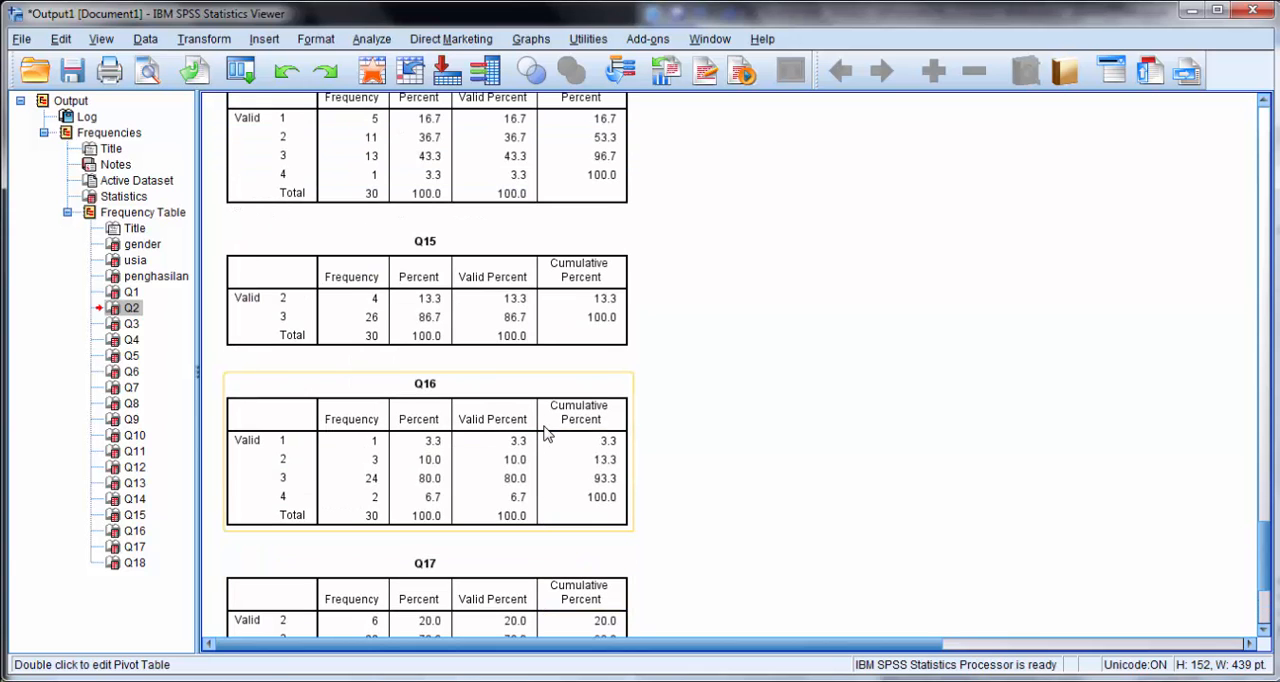
pyautogui.scroll(2, 548, 432)
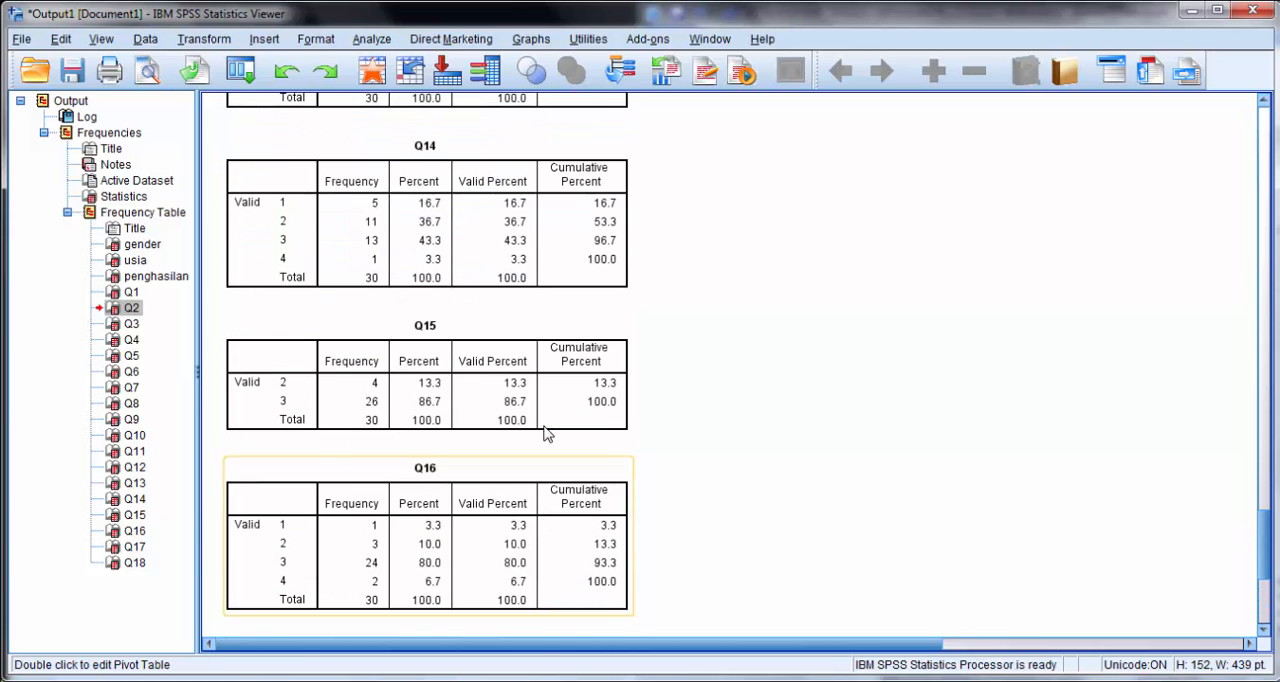
pyautogui.scroll(10, 548, 432)
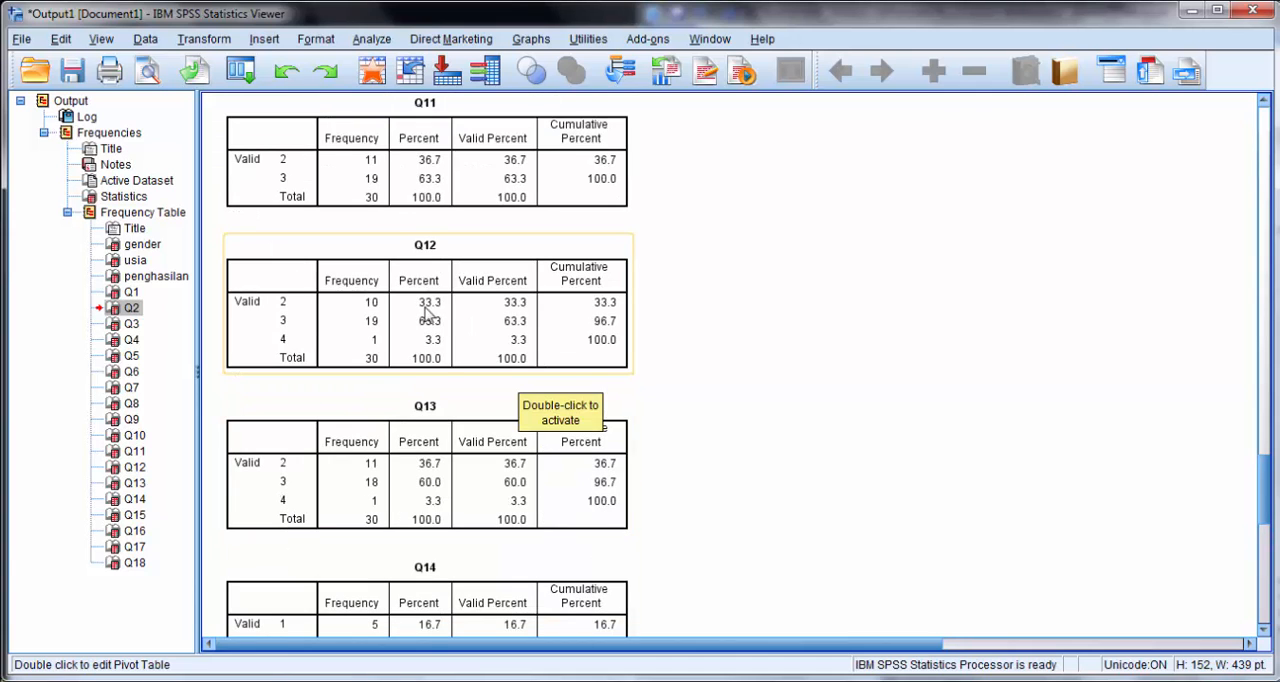
pyautogui.scroll(-12, 457, 400)
pyautogui.scroll(-4, 452, 400)
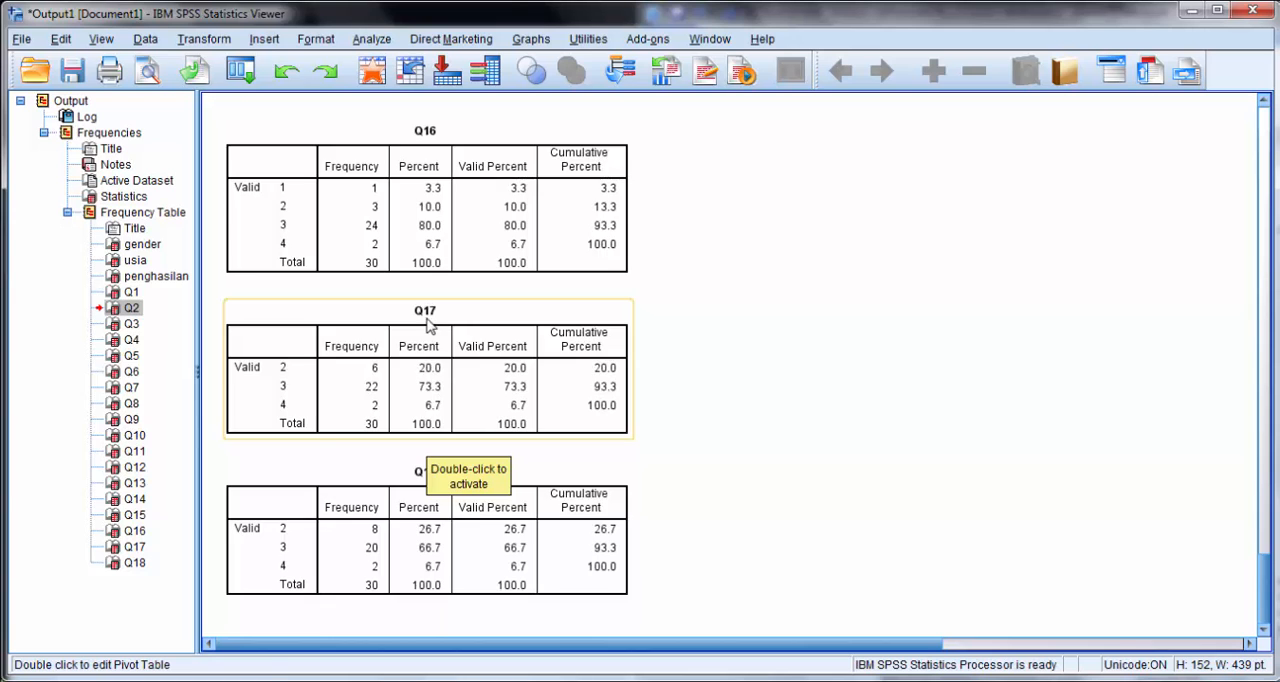
# - Review the frequency tables from Q18 back to gender, and minimize the SPSS and Word windows
pyautogui.scroll(2, 430, 325)
pyautogui.scroll(13, 432, 322)
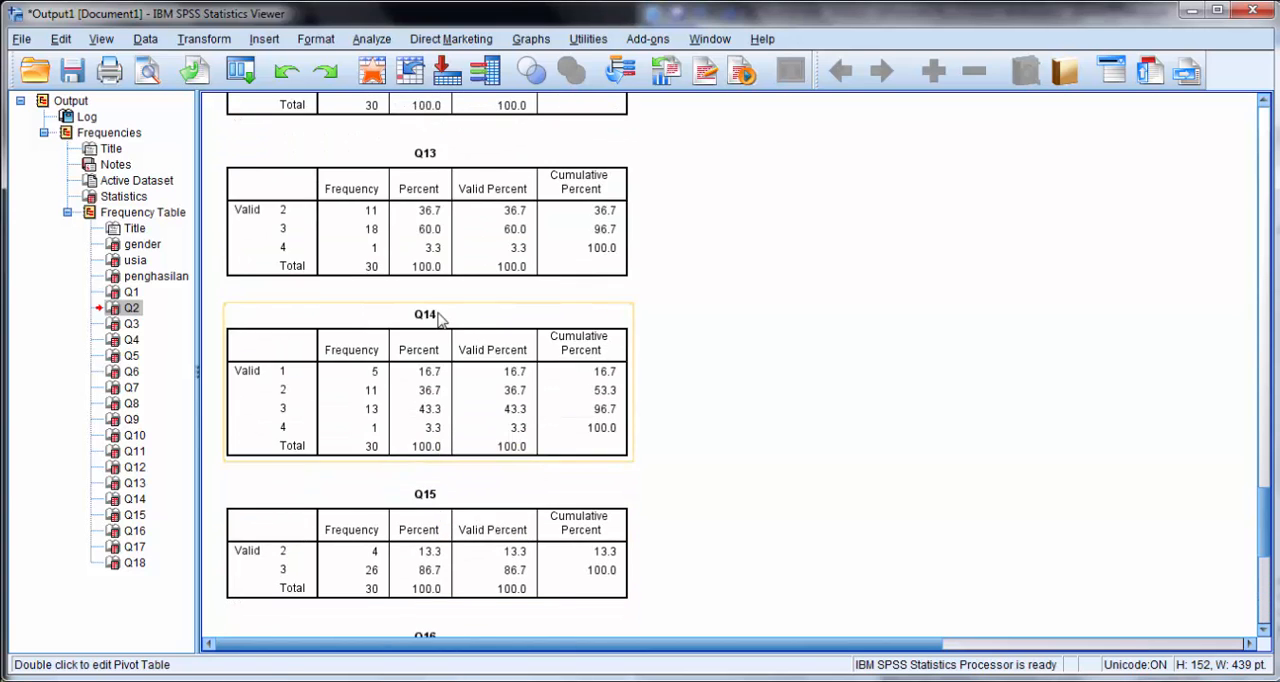
pyautogui.scroll(16, 437, 318)
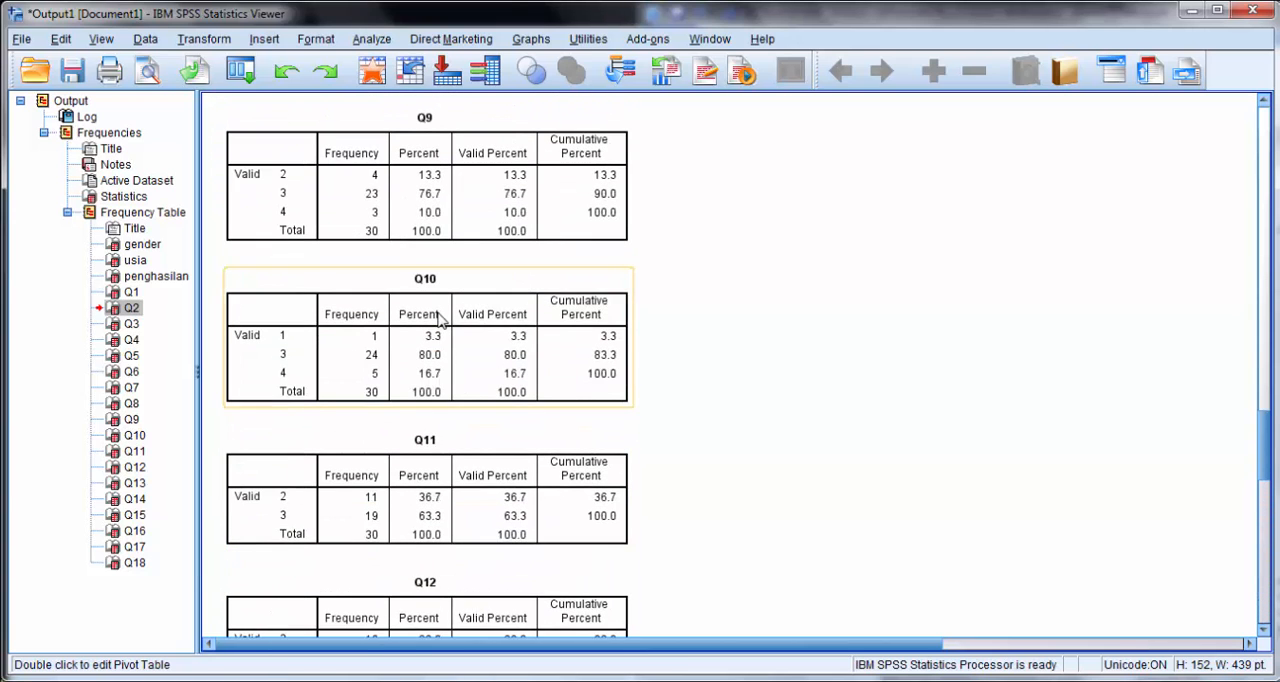
pyautogui.scroll(14, 438, 314)
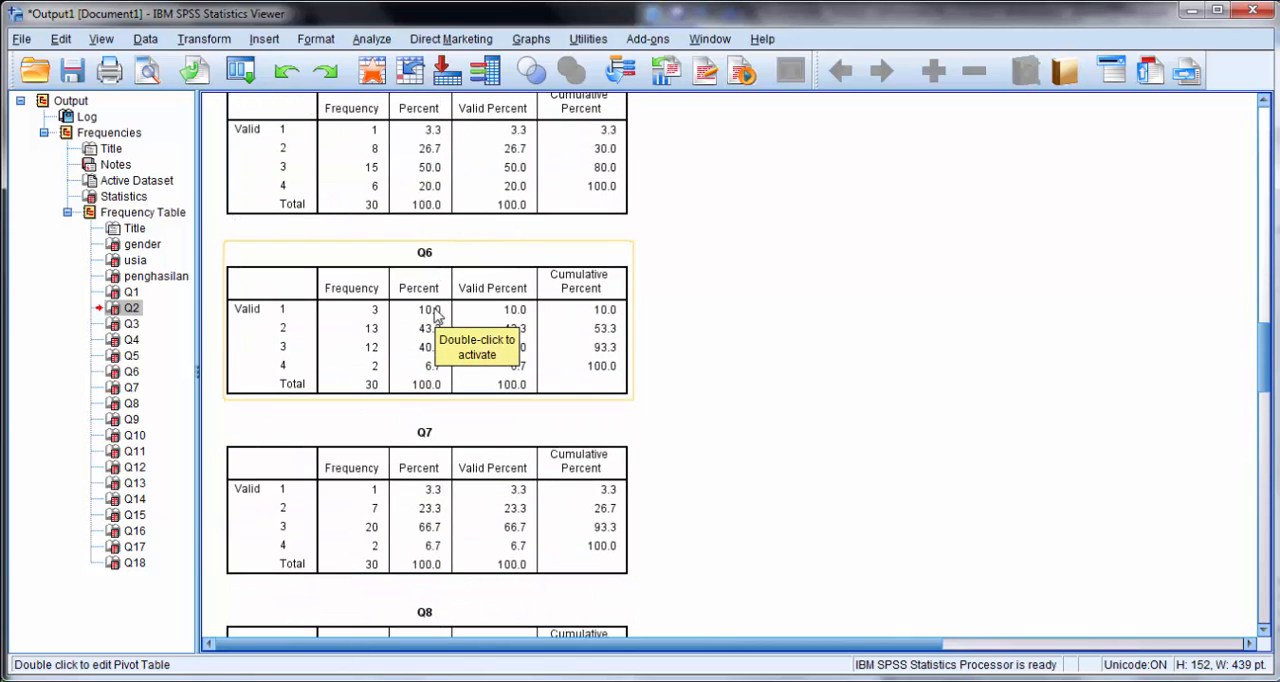
pyautogui.scroll(10, 434, 314)
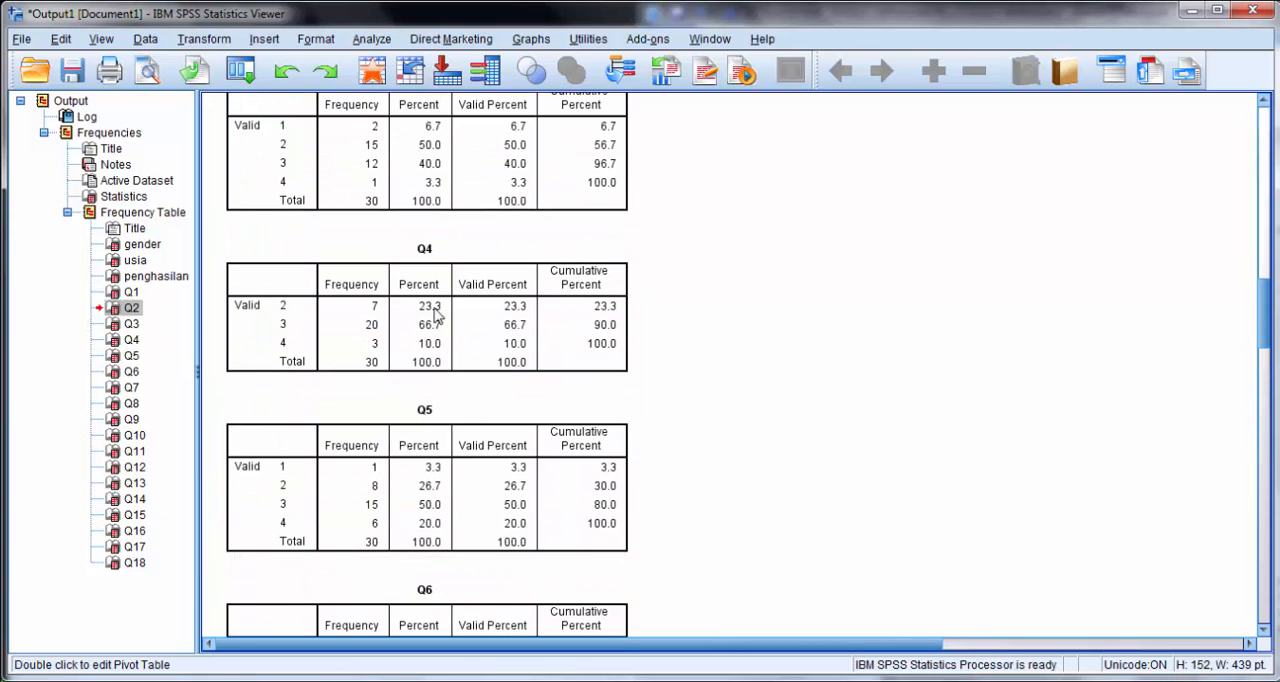
pyautogui.scroll(6, 435, 314)
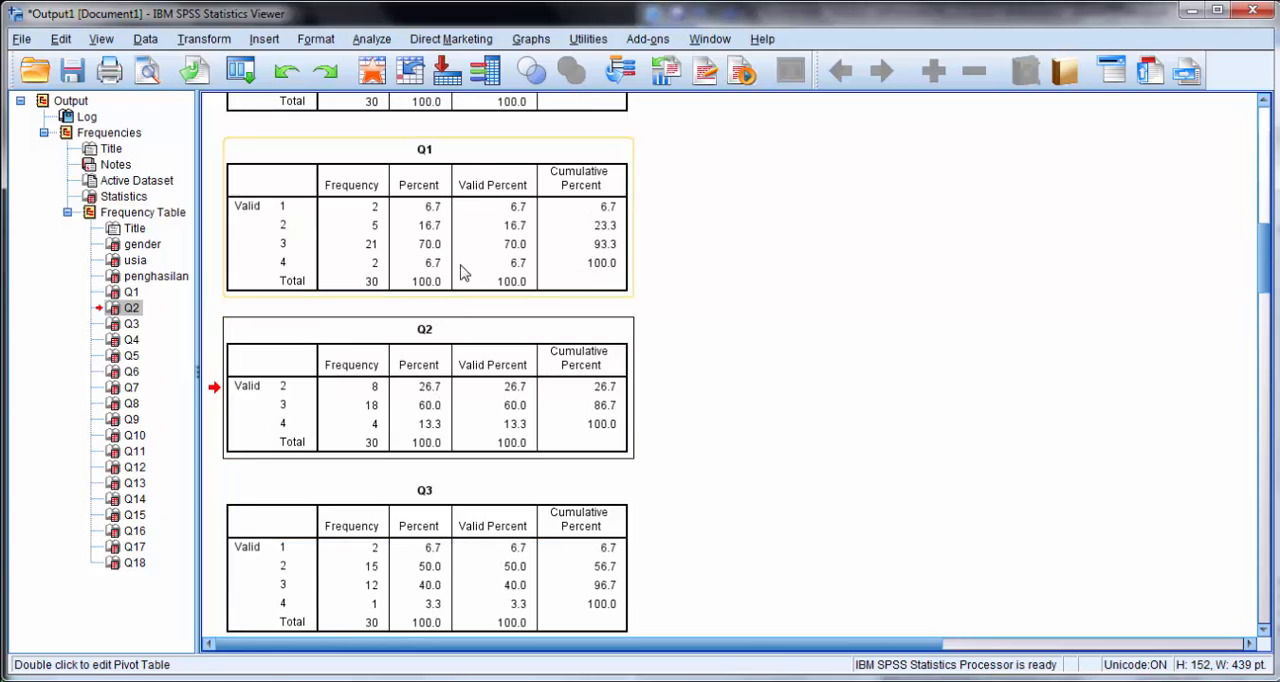
pyautogui.scroll(2, 474, 257)
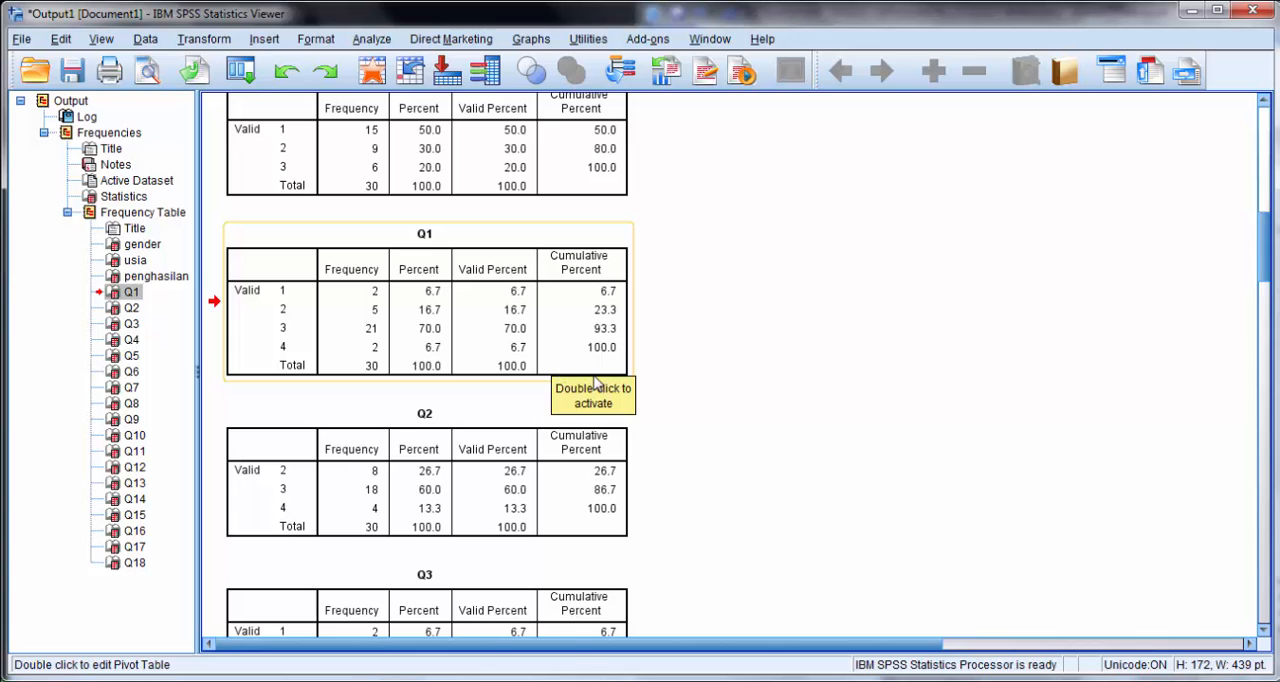
pyautogui.scroll(5, 698, 331)
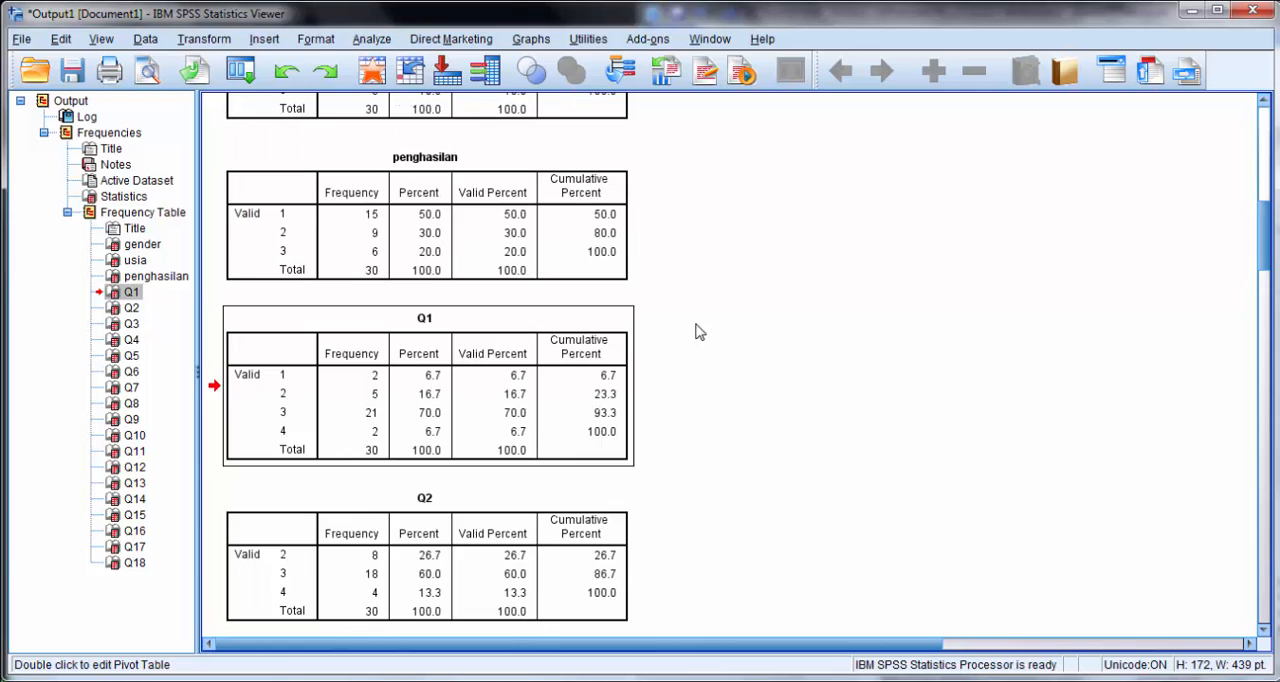
pyautogui.scroll(4, 698, 331)
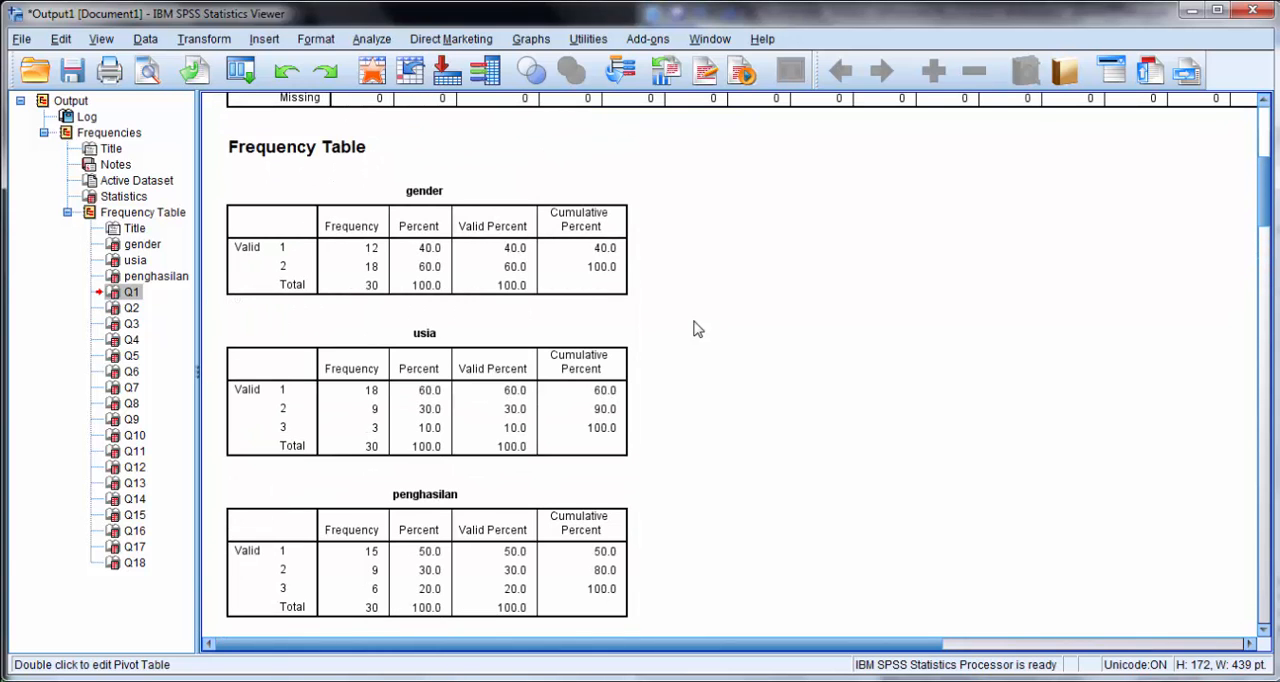
pyautogui.click(1200, 12)
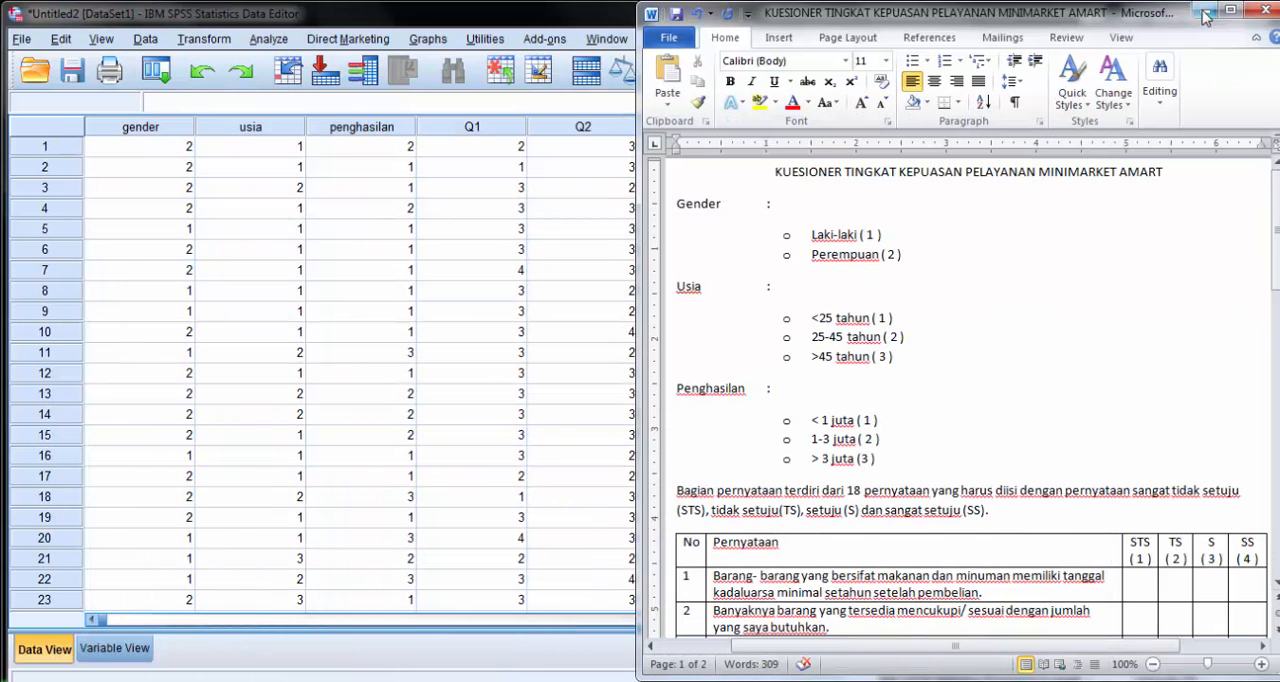
pyautogui.click(1203, 12)
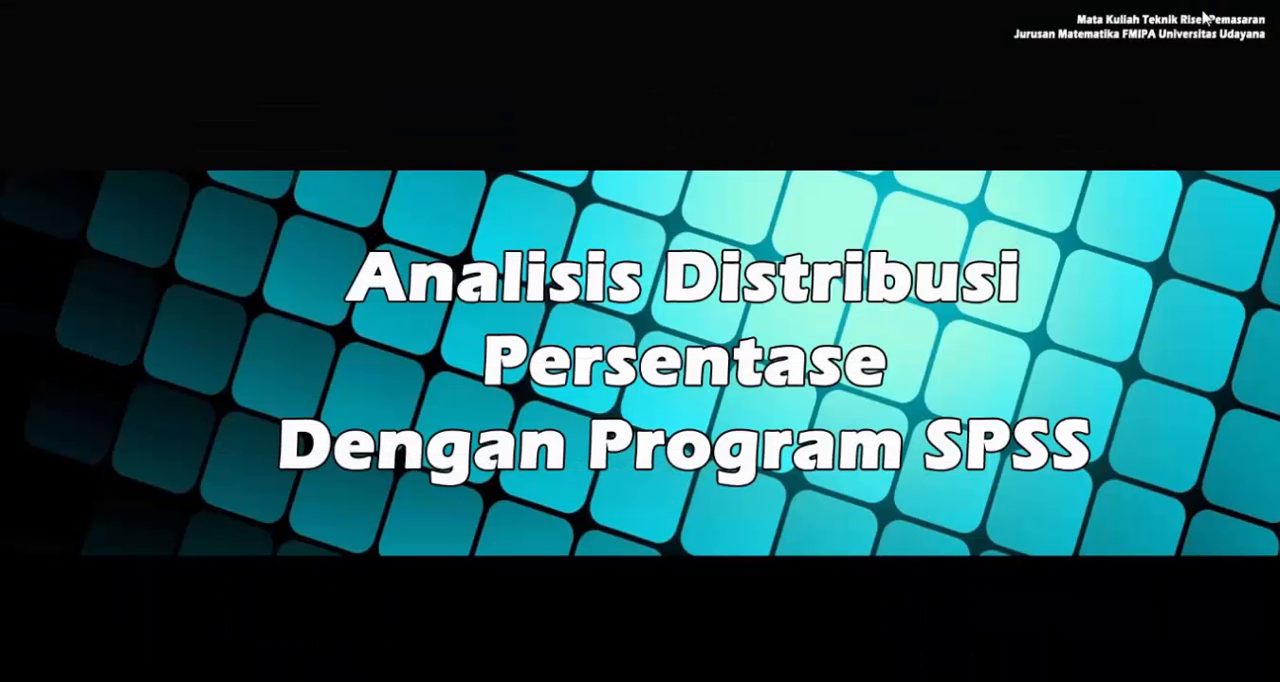